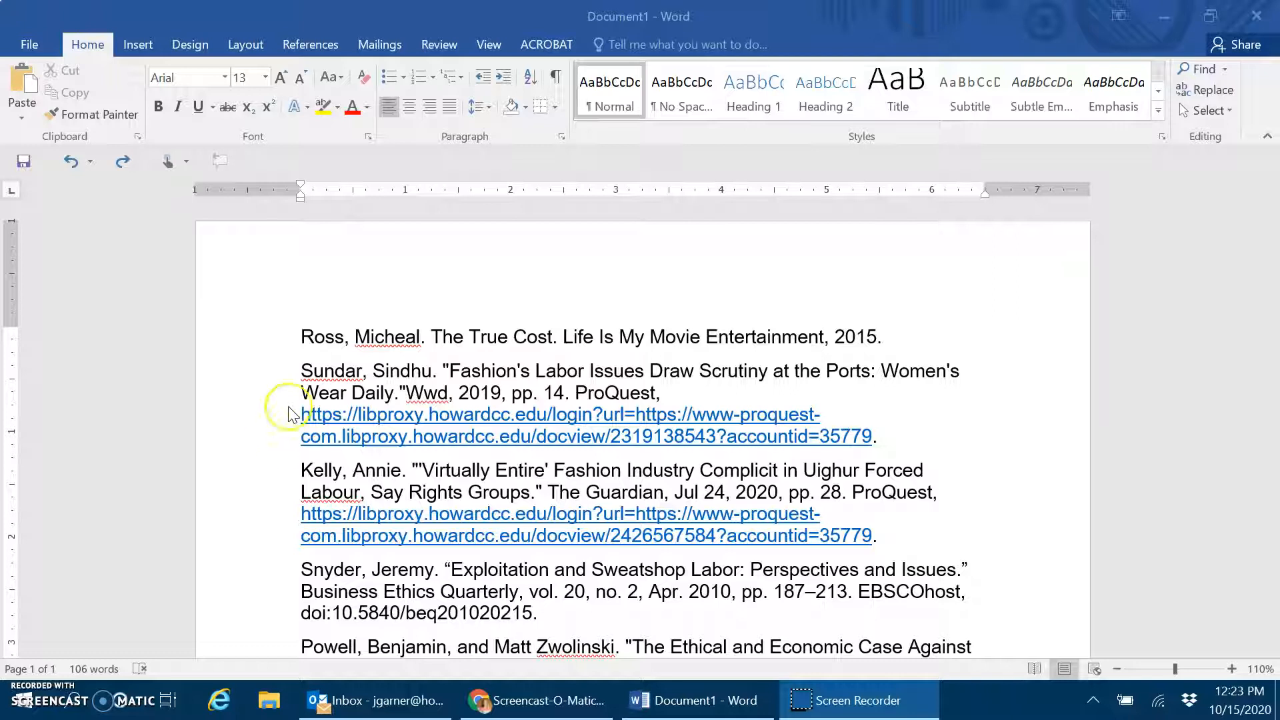
Step: Apply a 0.5" hanging indent to all of the citations in the document
scroll(321, 322, down, 4)
scroll(321, 321, up, 4)
scroll(321, 322, down, 1)
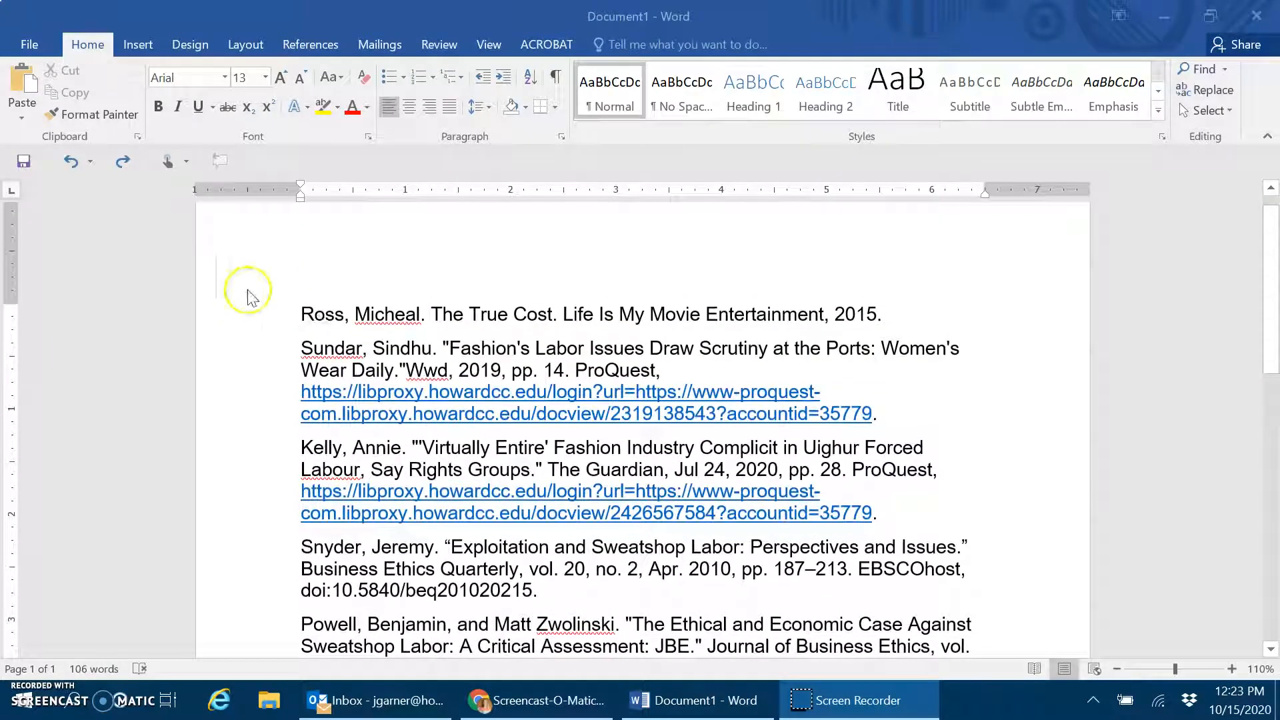
click(298, 314)
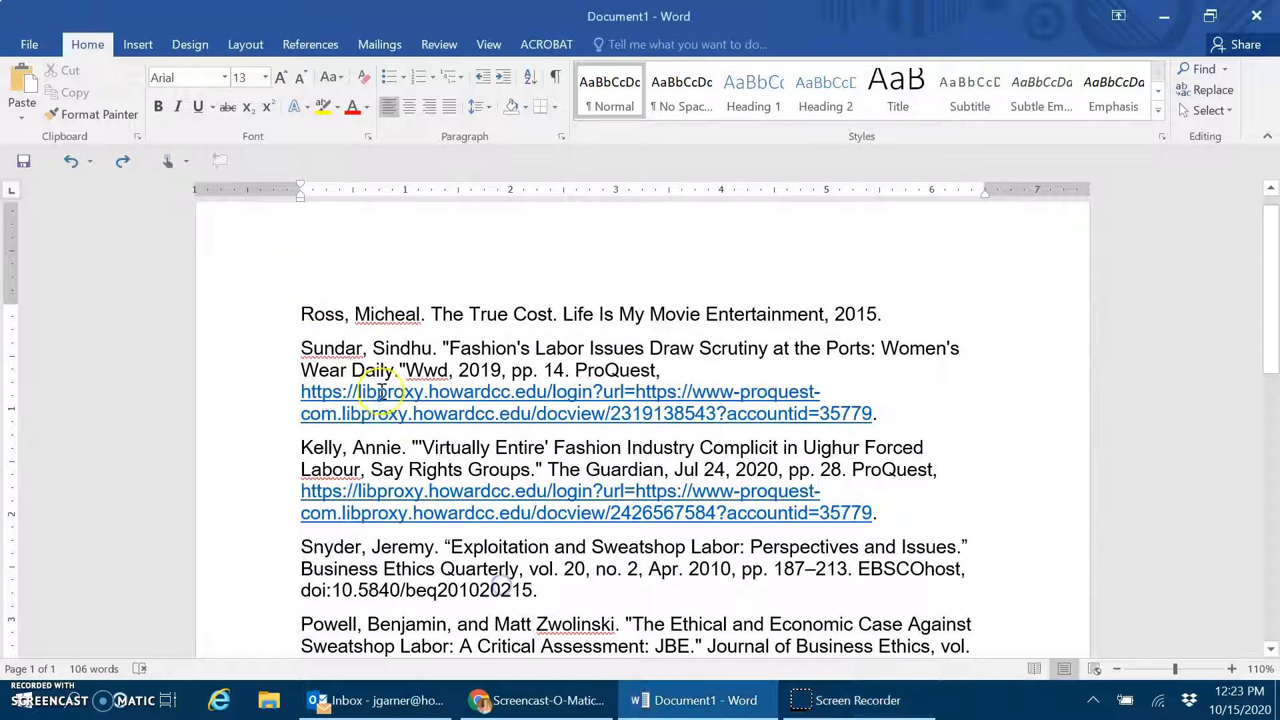
drag(298, 313, 793, 480)
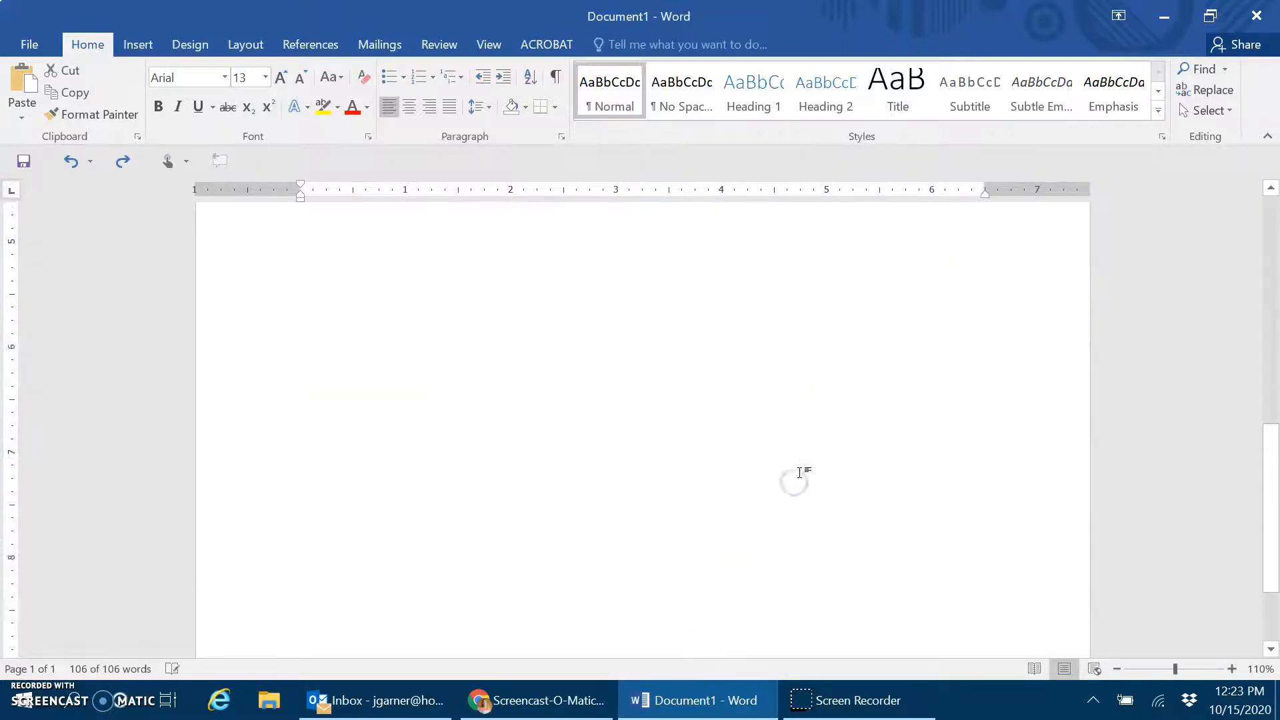
scroll(799, 471, up, 8)
scroll(798, 473, up, 3)
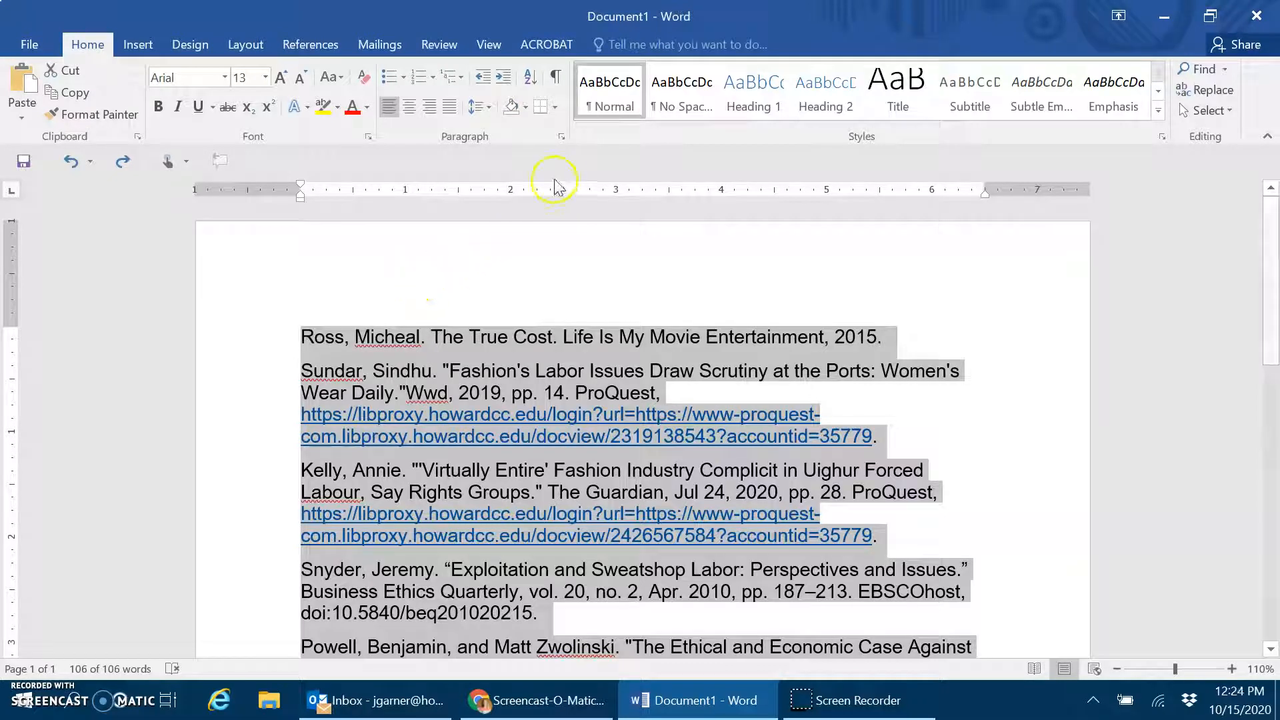
click(561, 138)
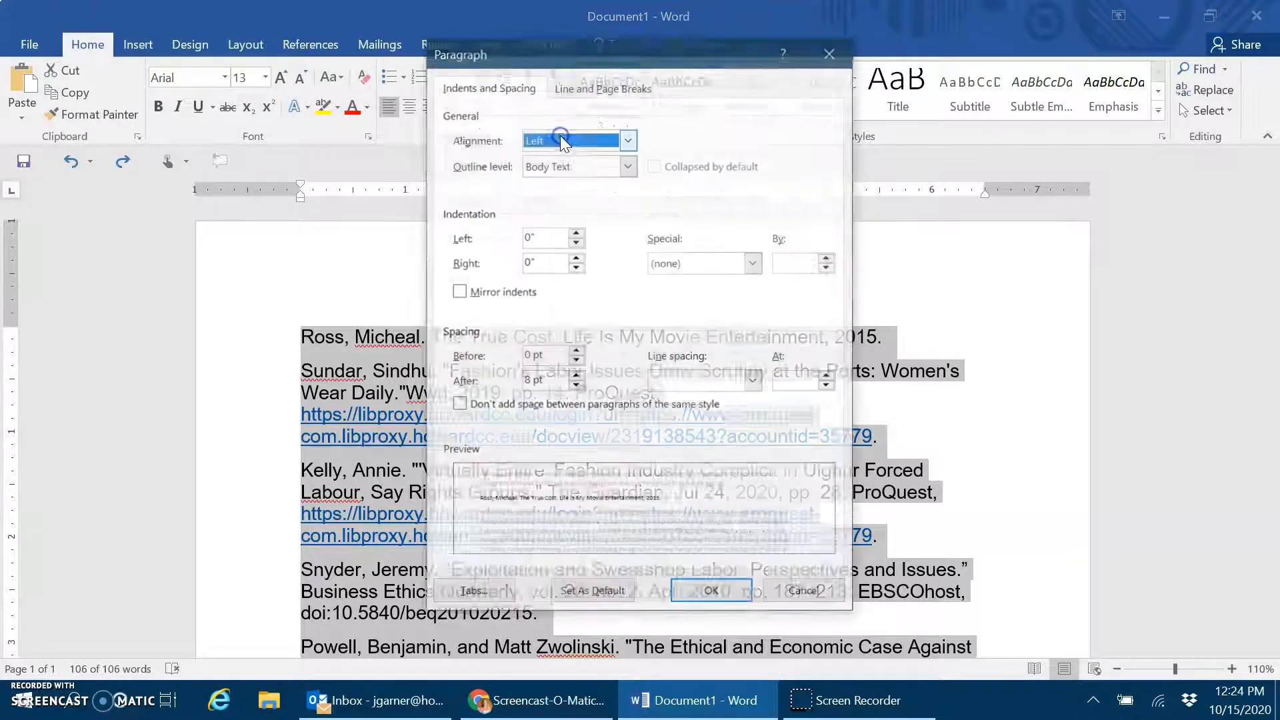
click(752, 263)
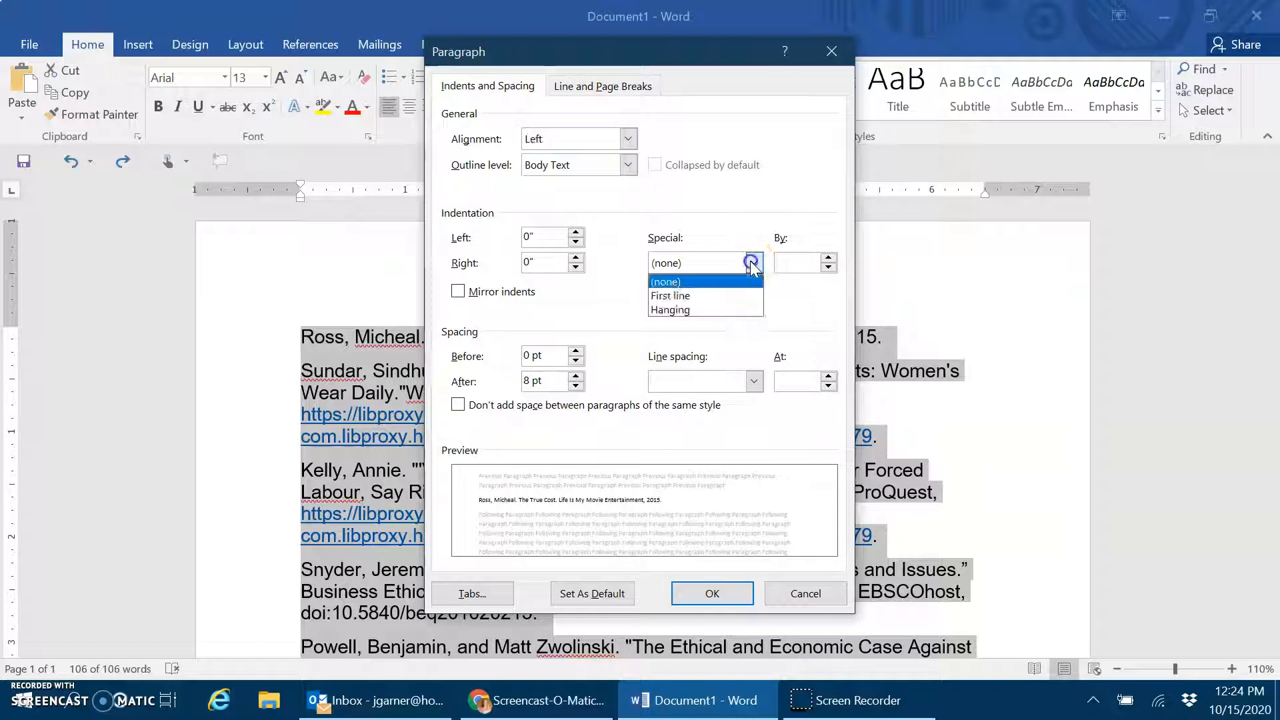
click(737, 309)
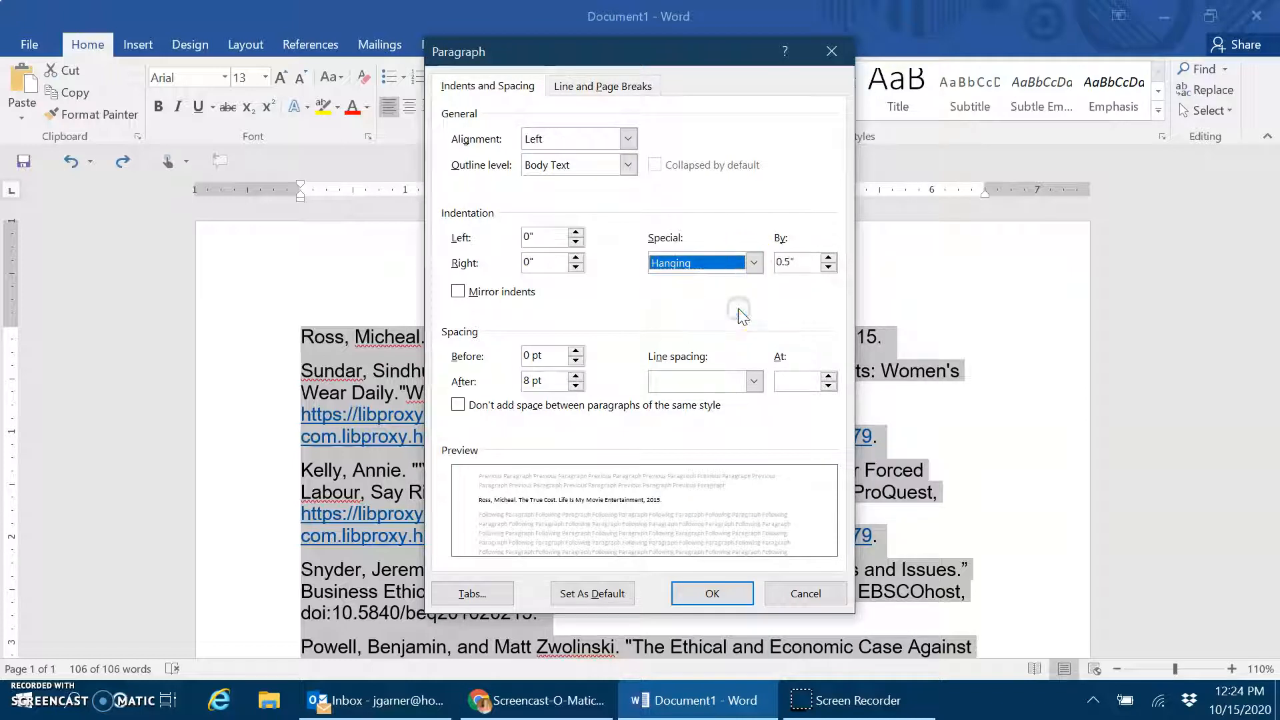
click(714, 594)
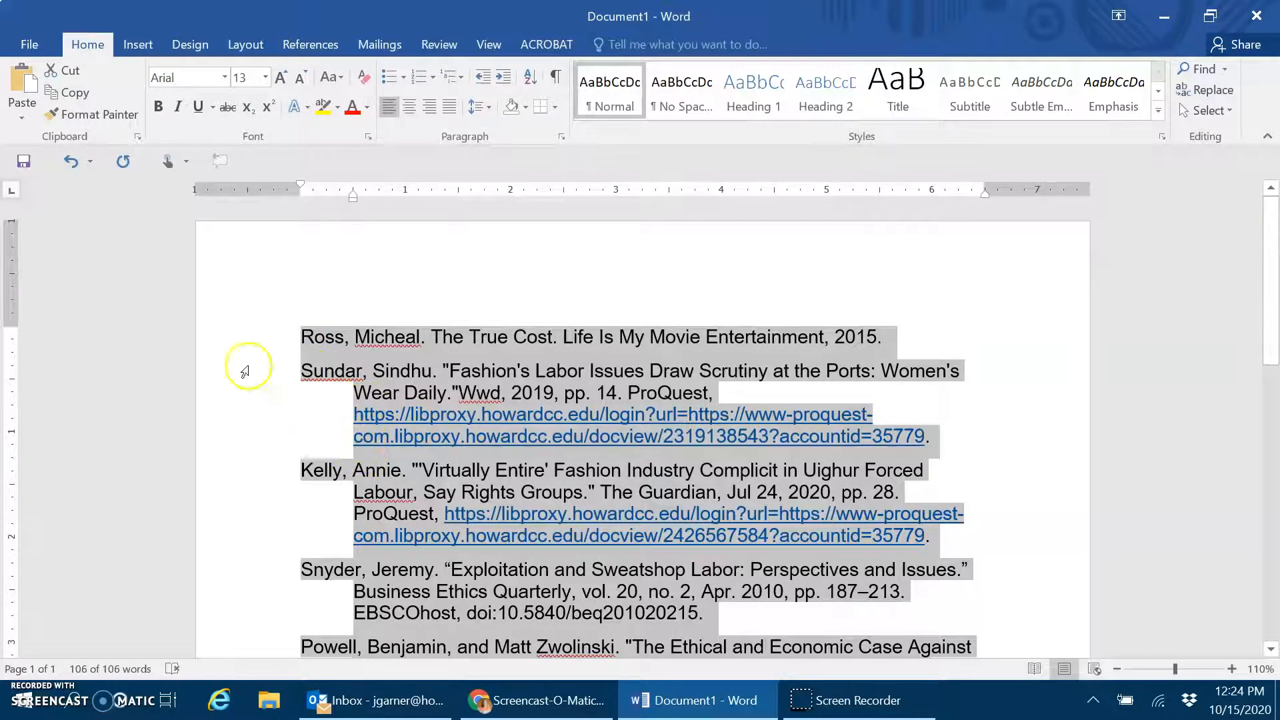
Step: Set the line spacing of all the selected citations to 2.0
click(486, 105)
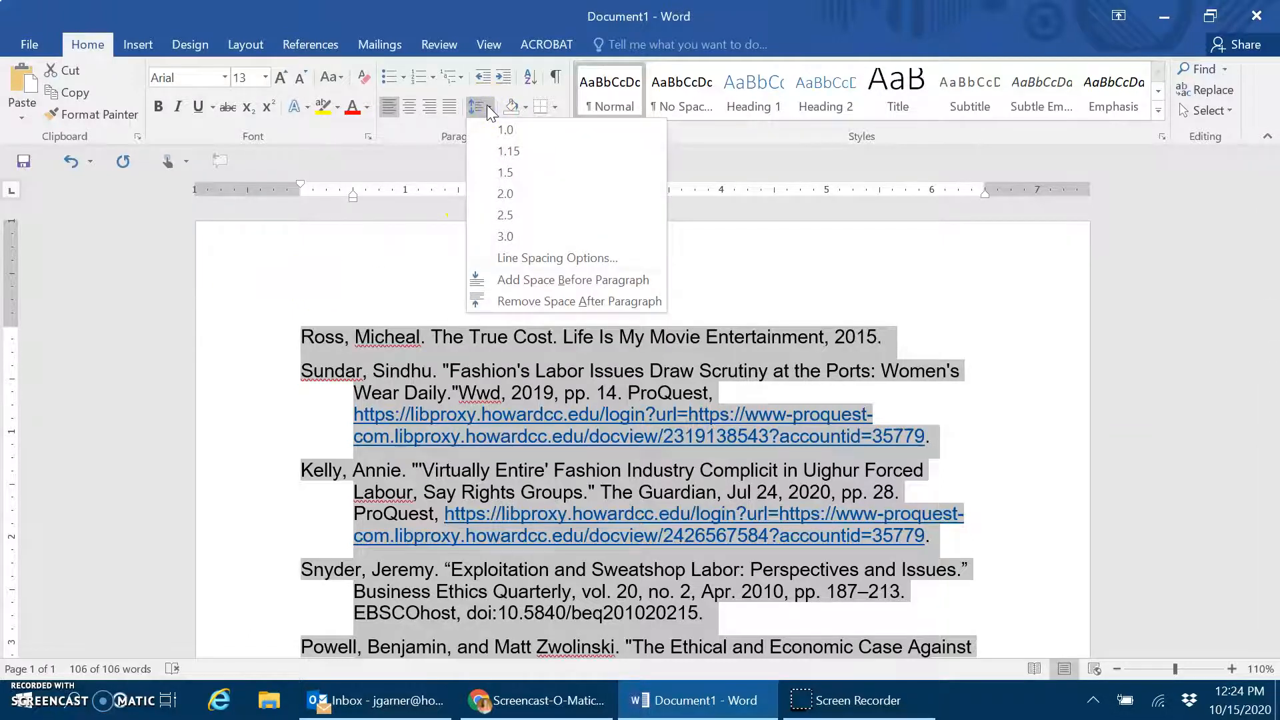
click(505, 194)
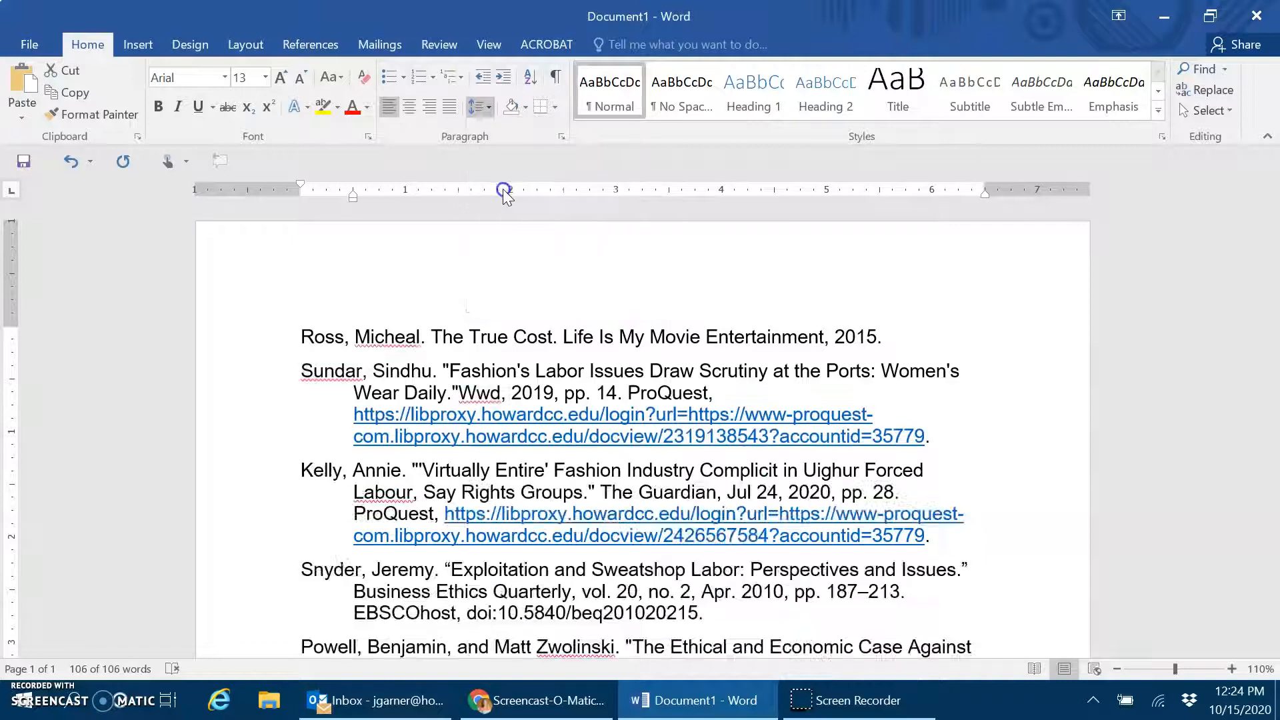
click(541, 440)
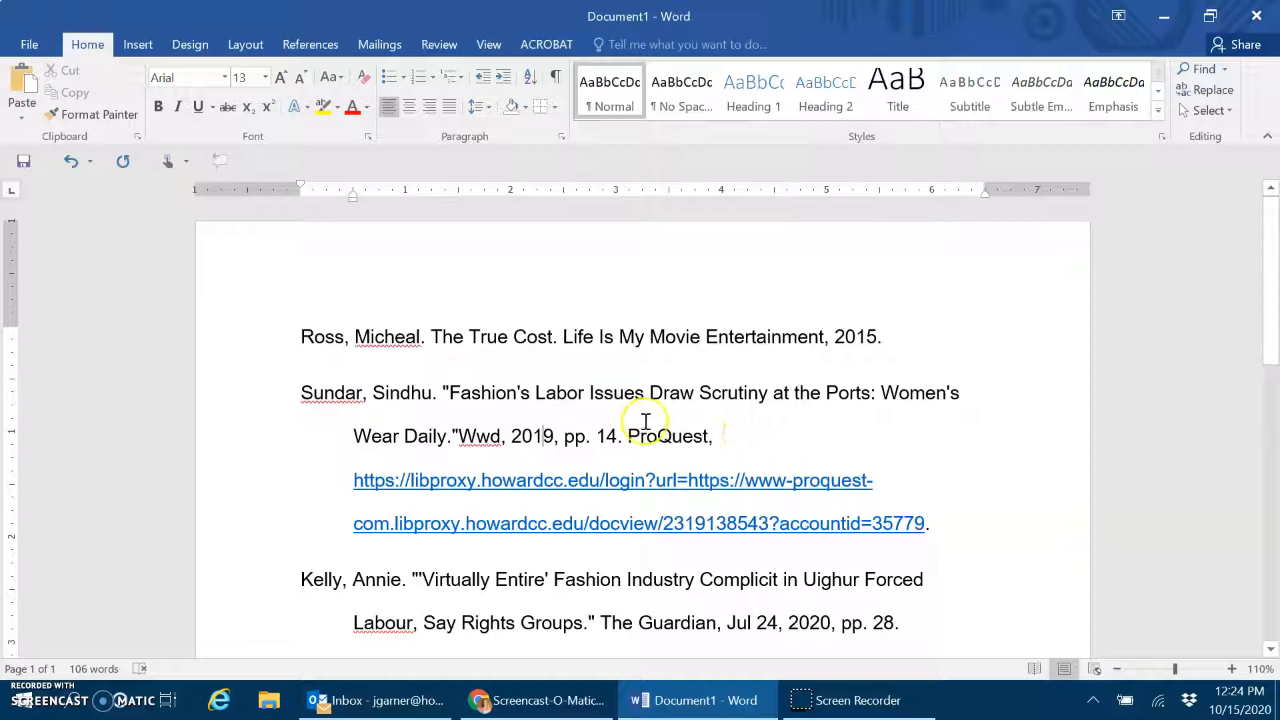
Step: Italicize the database name "ProQuest" and the publication title "Wwd" in the second citation
drag(629, 434, 708, 450)
click(736, 411)
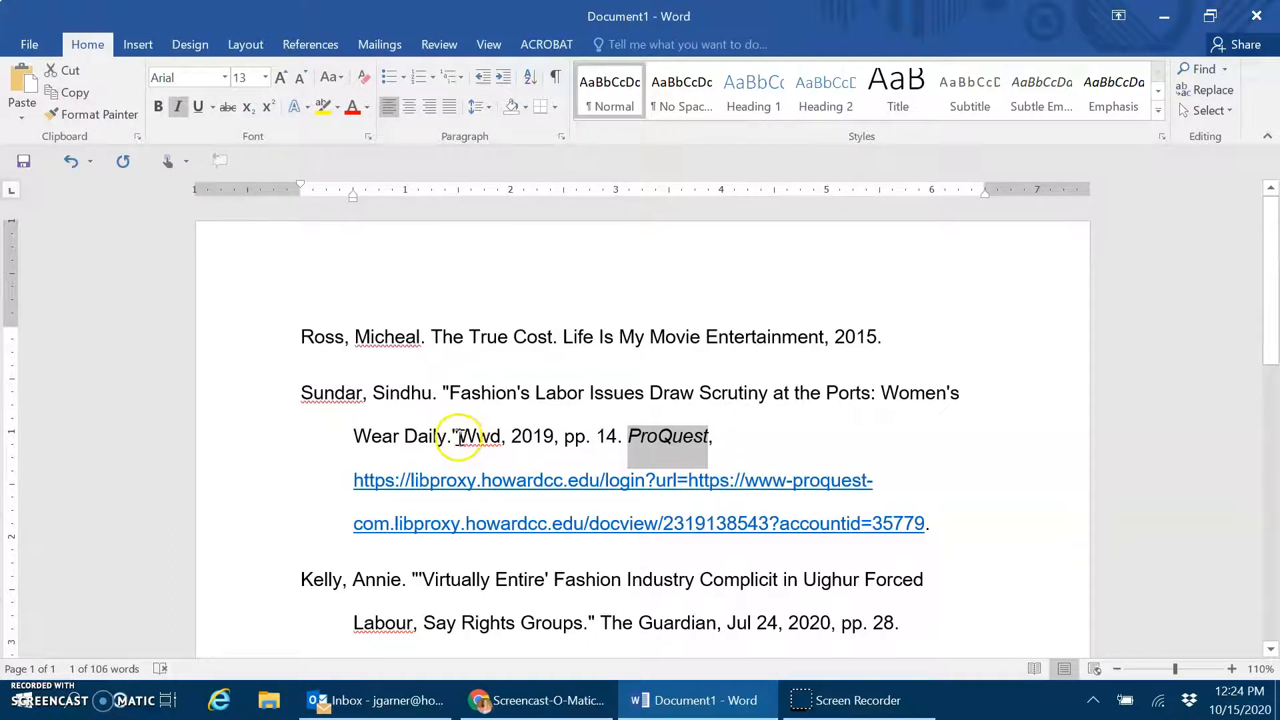
drag(458, 437, 505, 437)
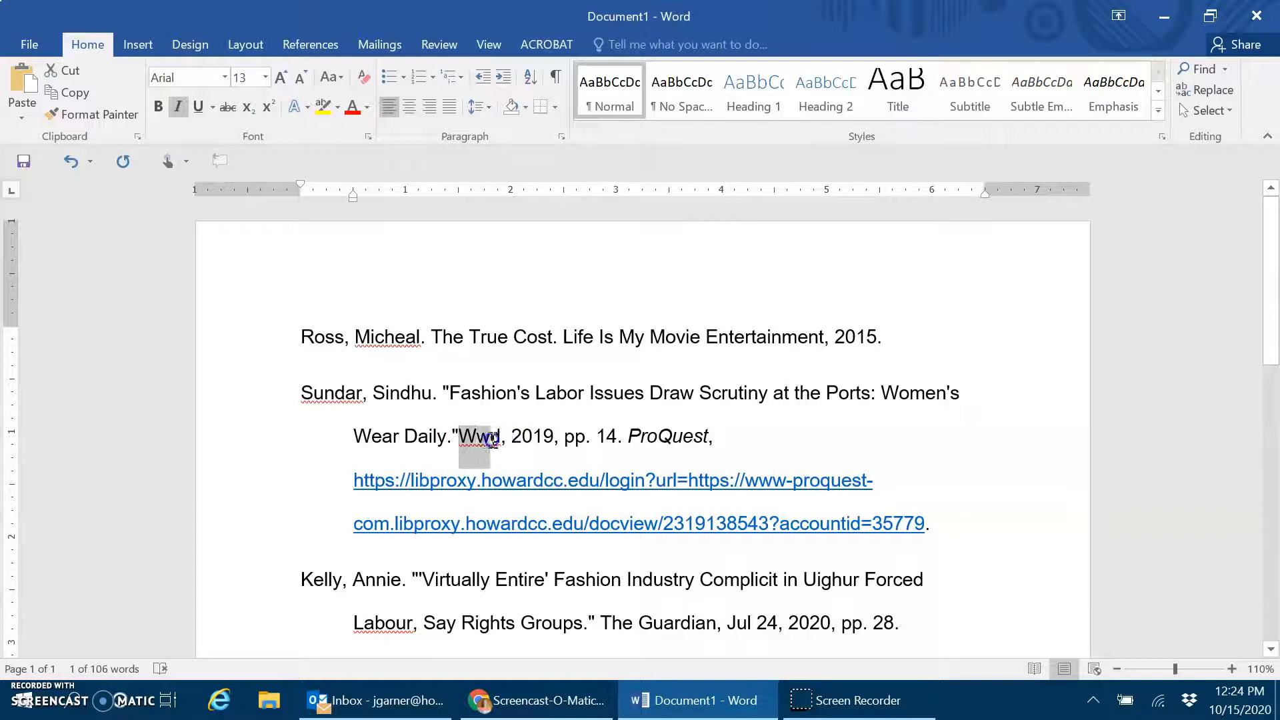
click(528, 407)
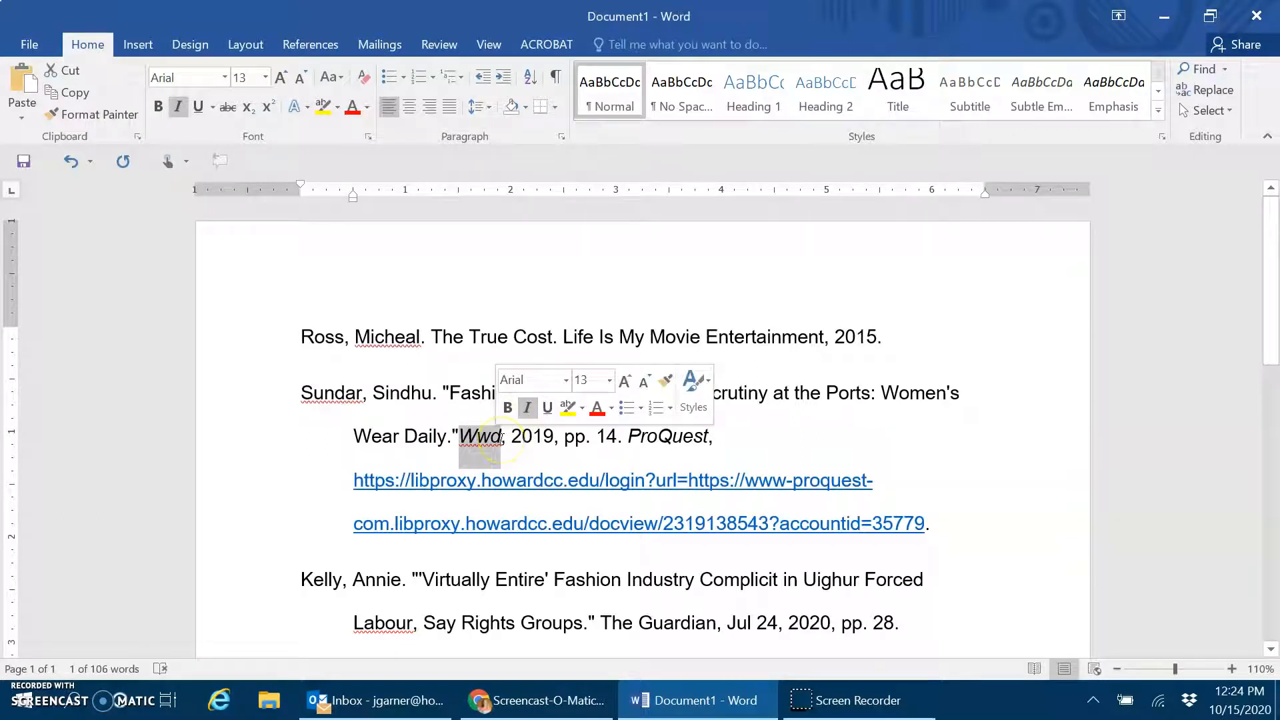
click(503, 437)
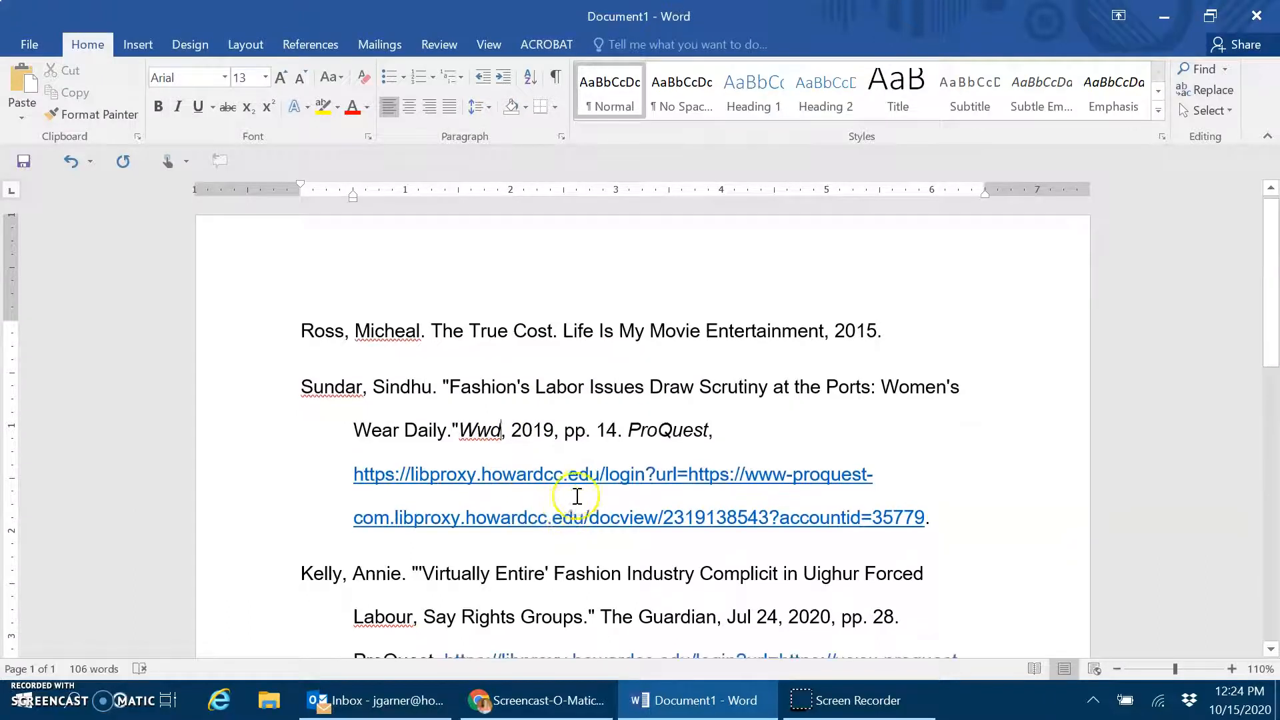
Step: Add the heading "Works Cited" on its own line above the first citation and center it
scroll(733, 470, down, 1)
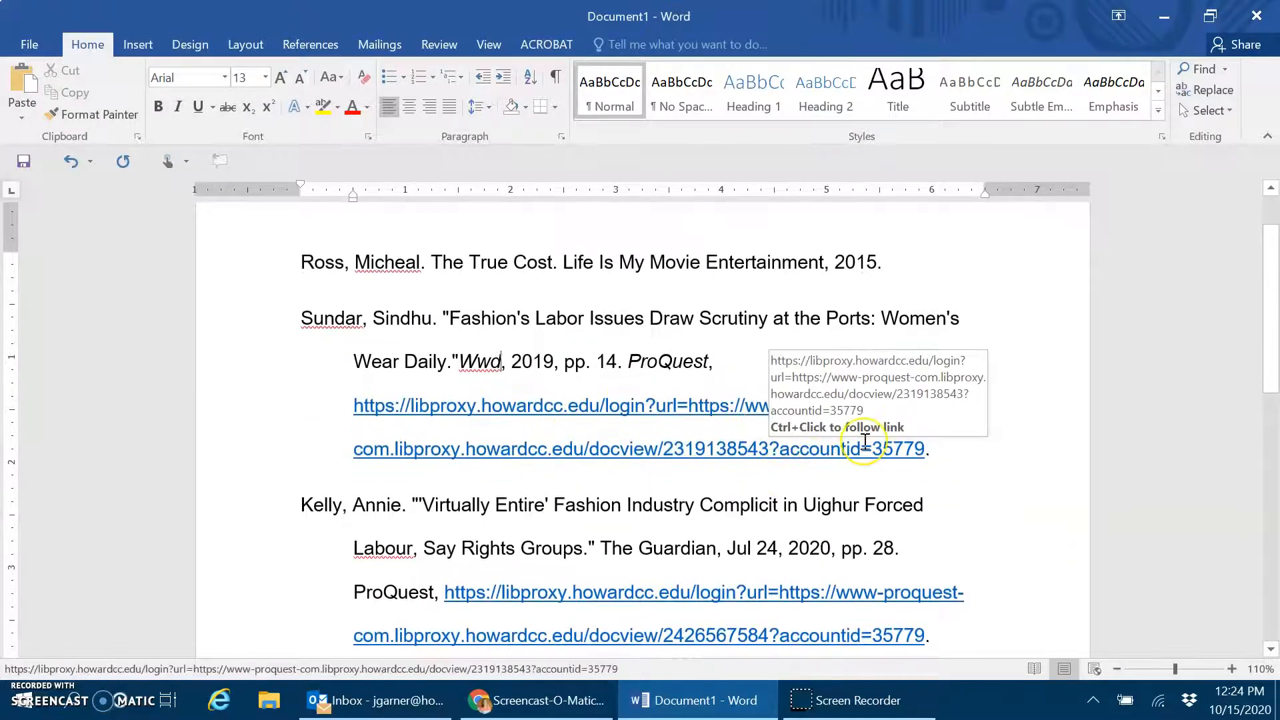
scroll(865, 441, down, 2)
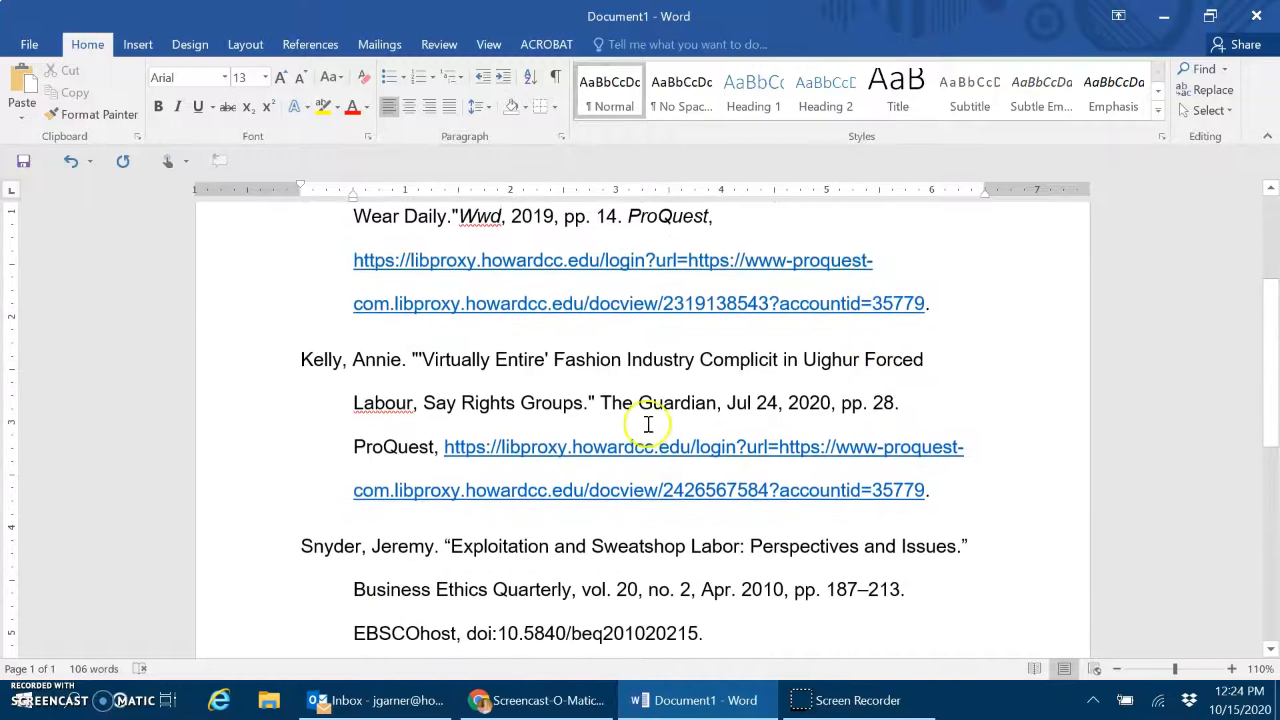
scroll(611, 405, up, 3)
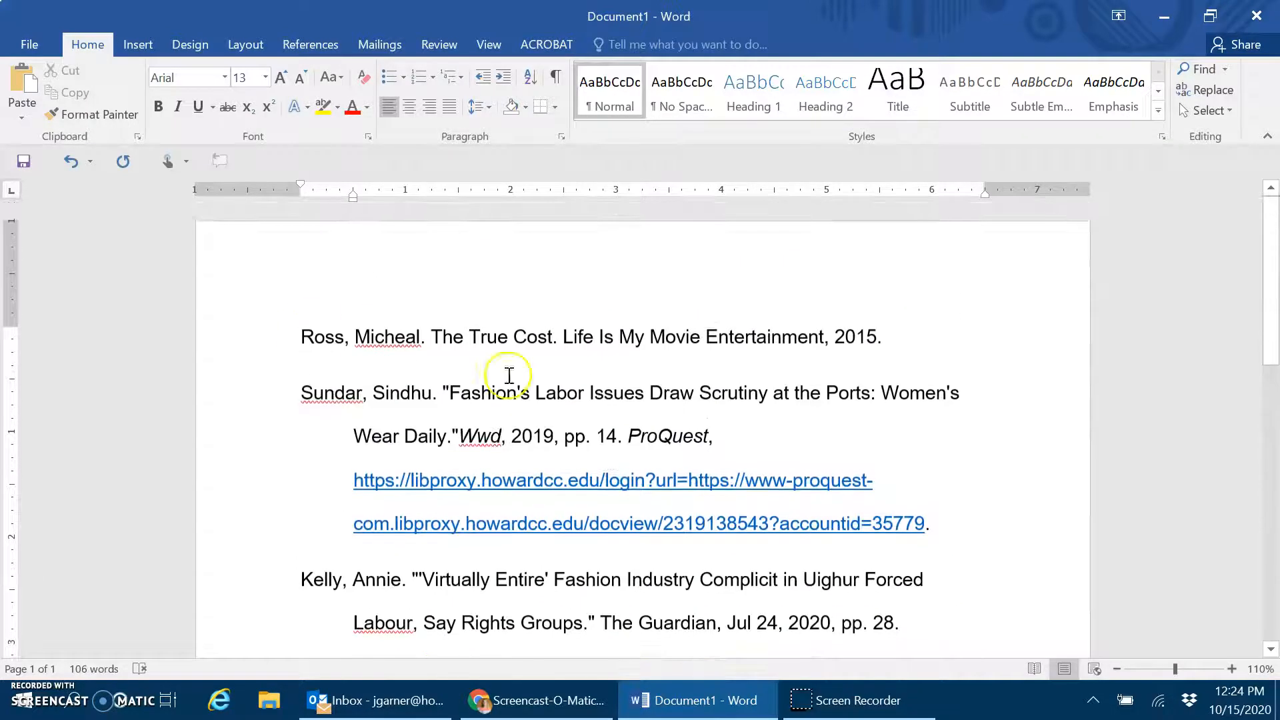
key(Return)
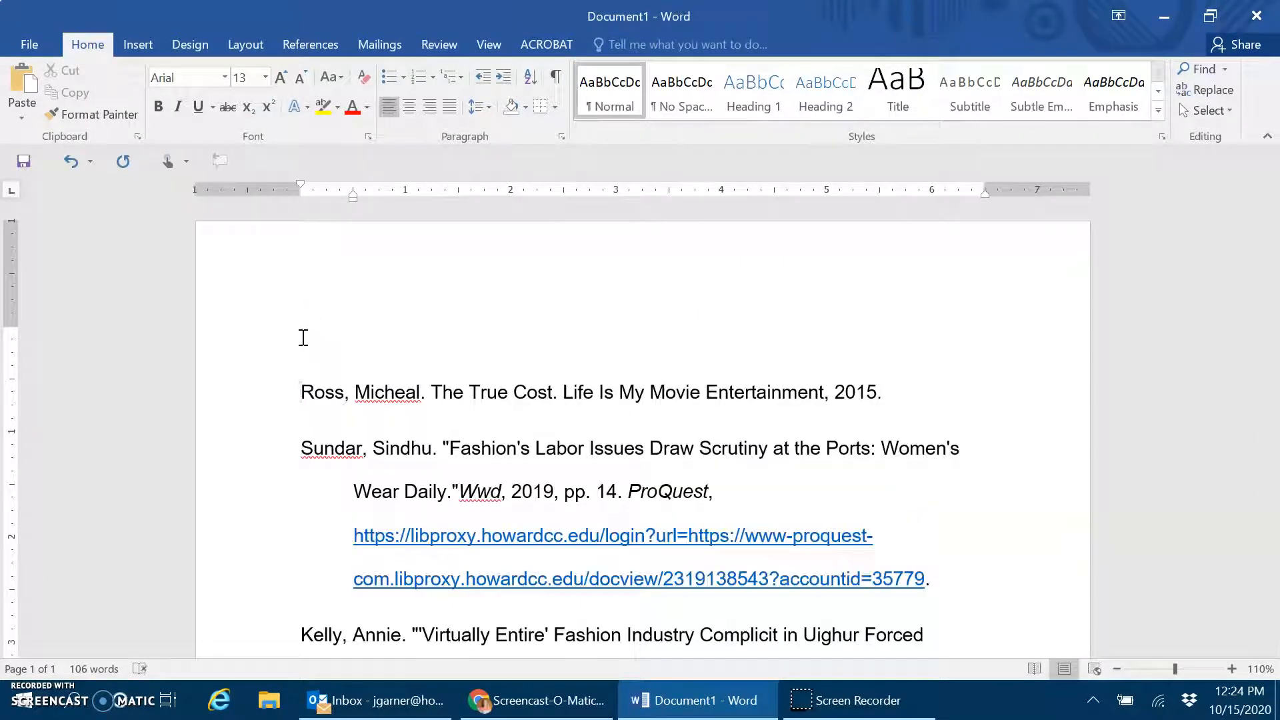
click(306, 352)
text(Works Cited)
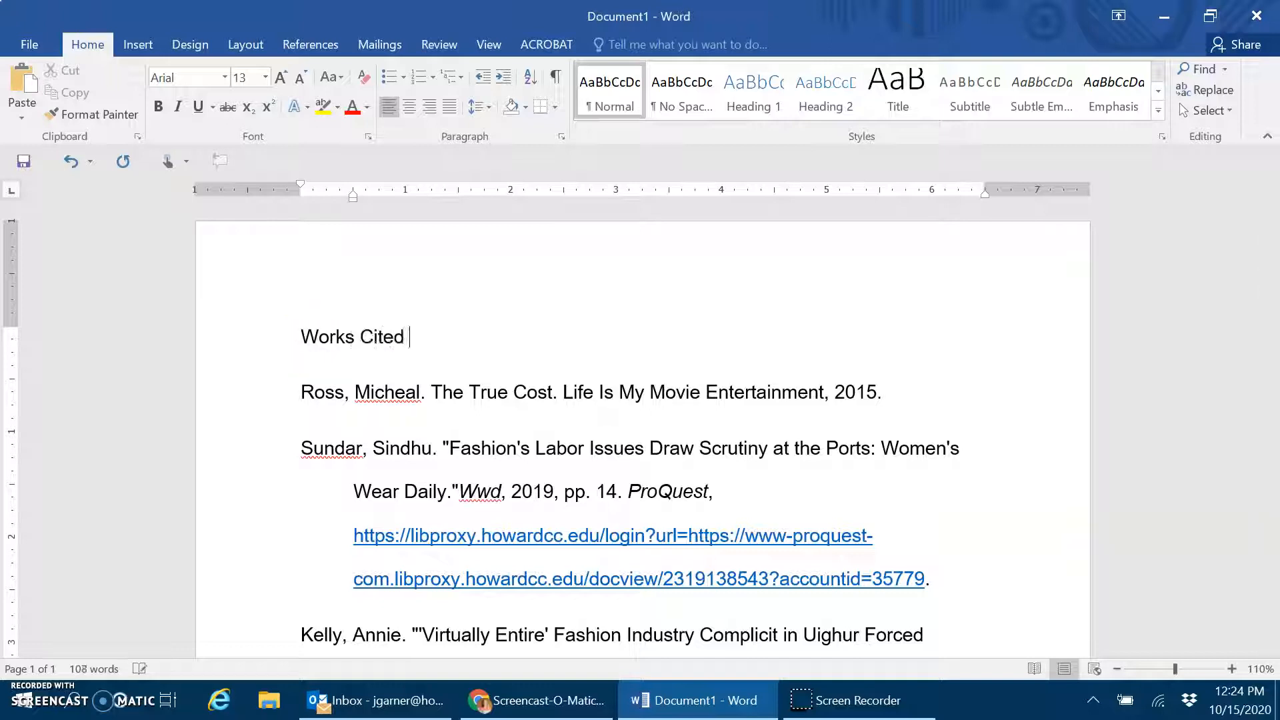
drag(293, 345, 408, 327)
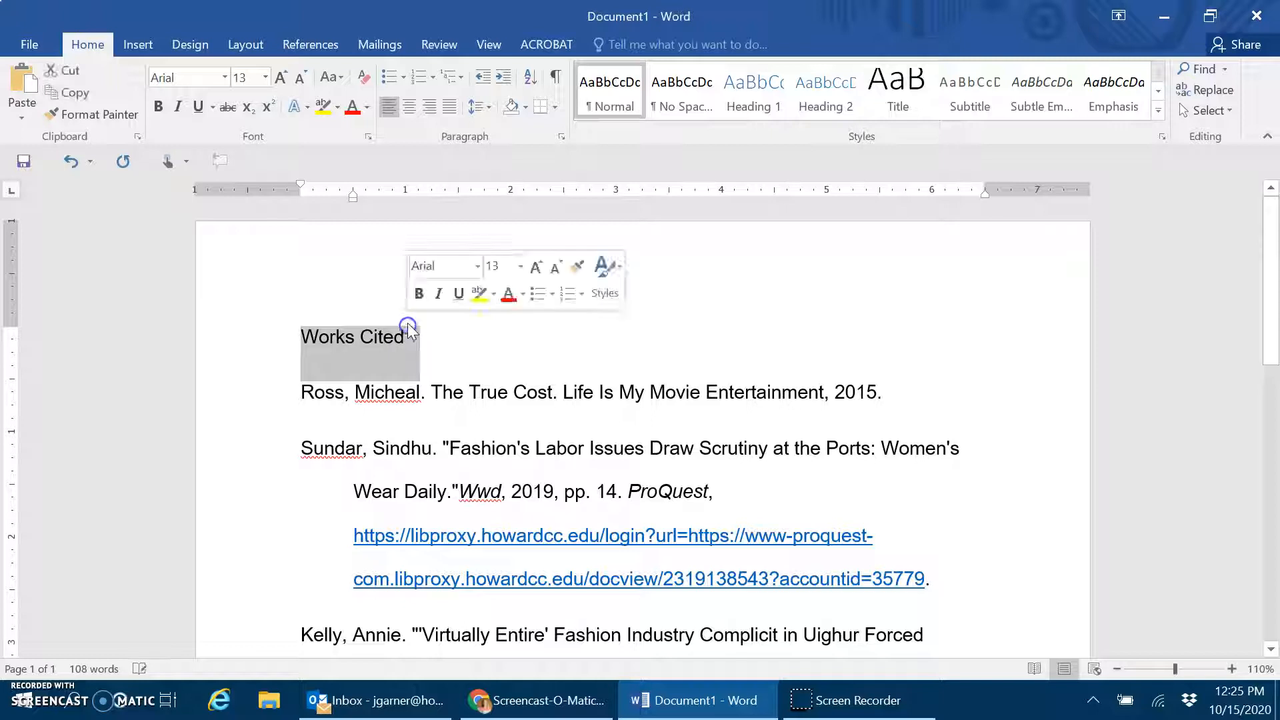
click(409, 107)
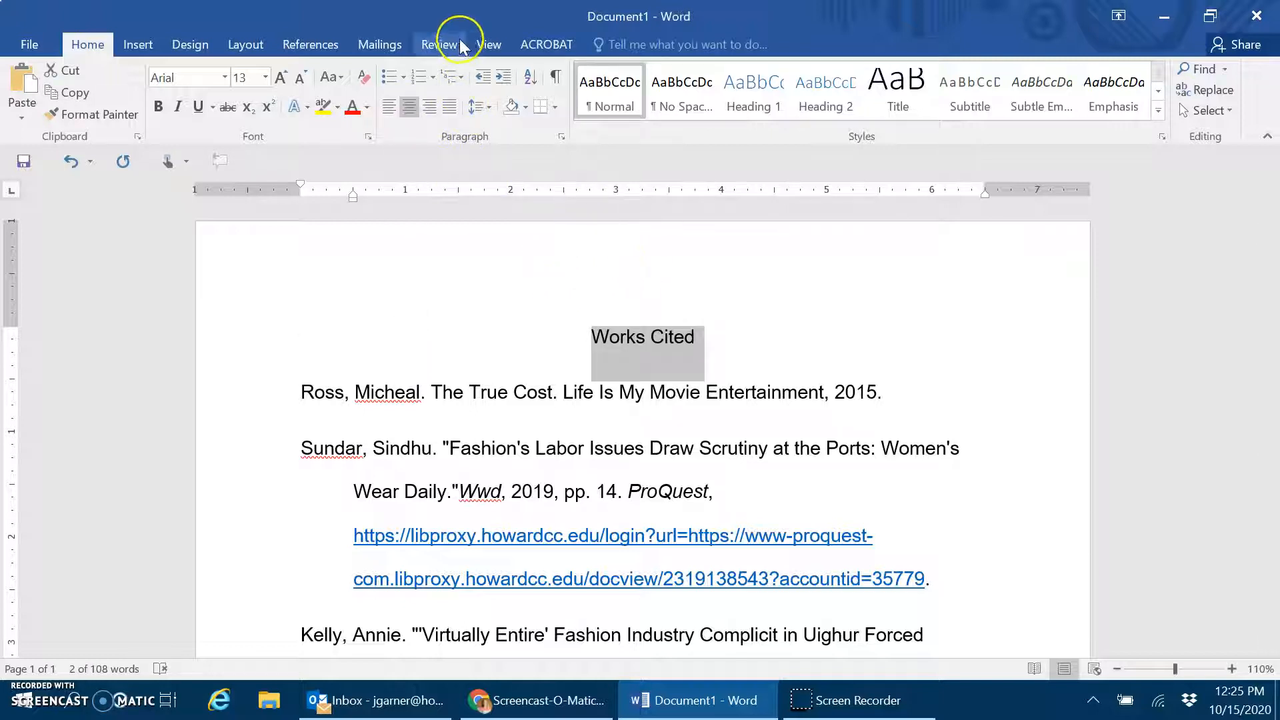
Step: Insert a Plain Number 3 page number in the header, put the author's last name before it, and return to the body text
click(143, 44)
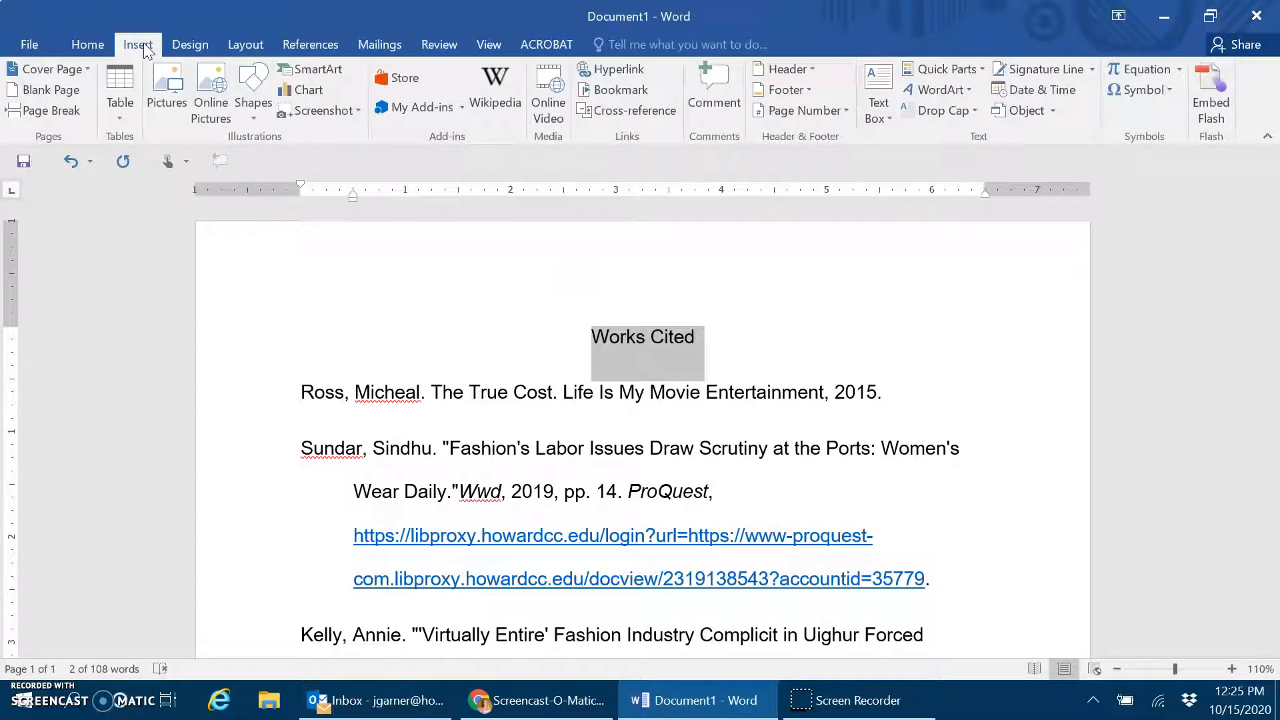
click(844, 113)
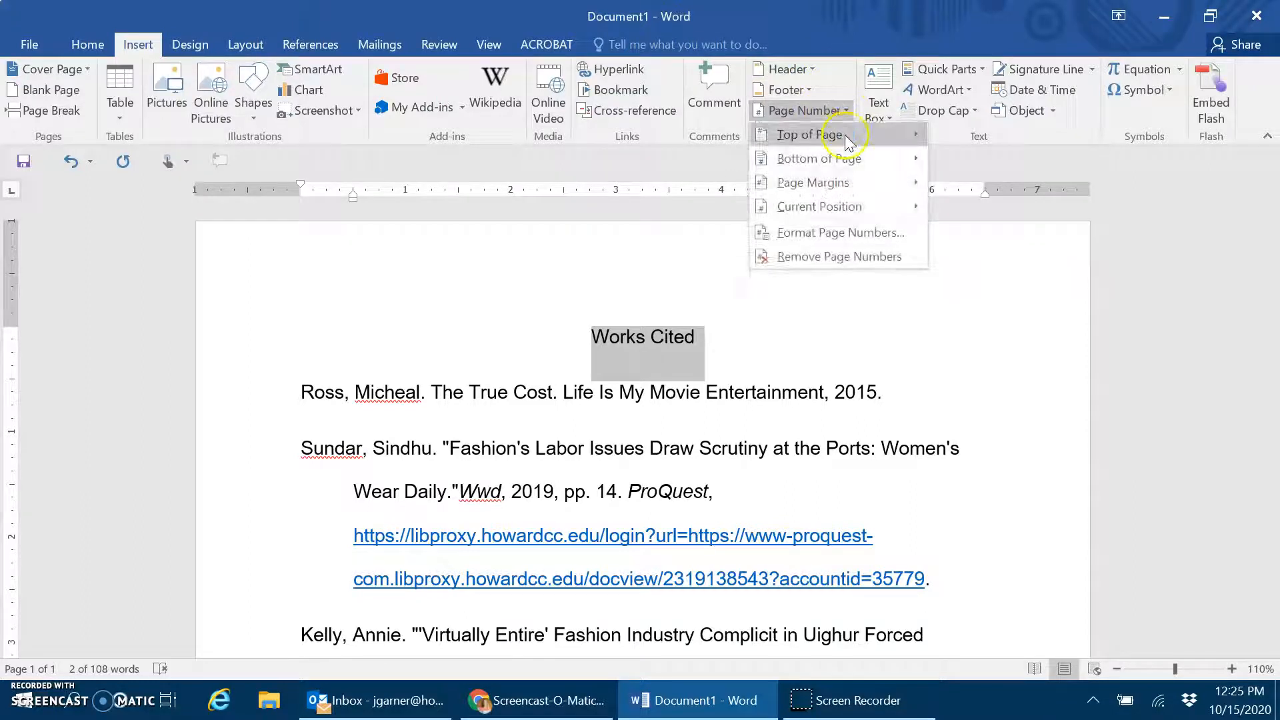
mouse_move(847, 137)
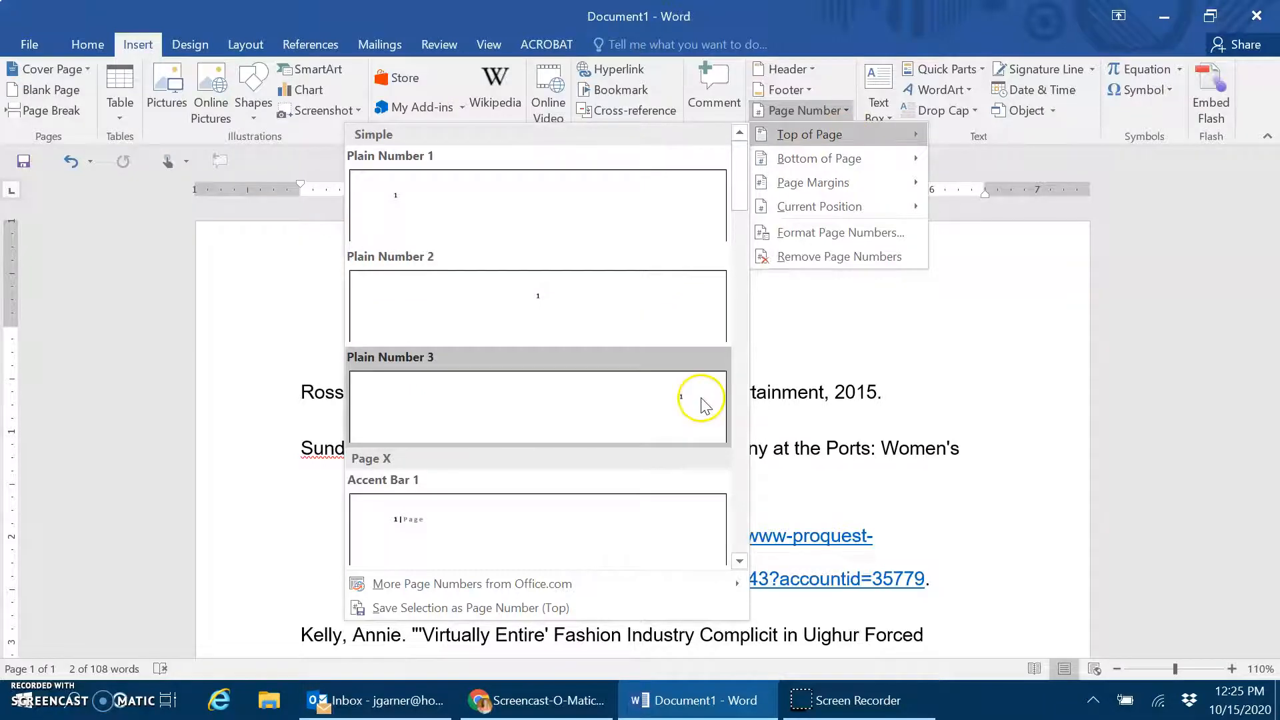
click(701, 404)
text(Garner 1)
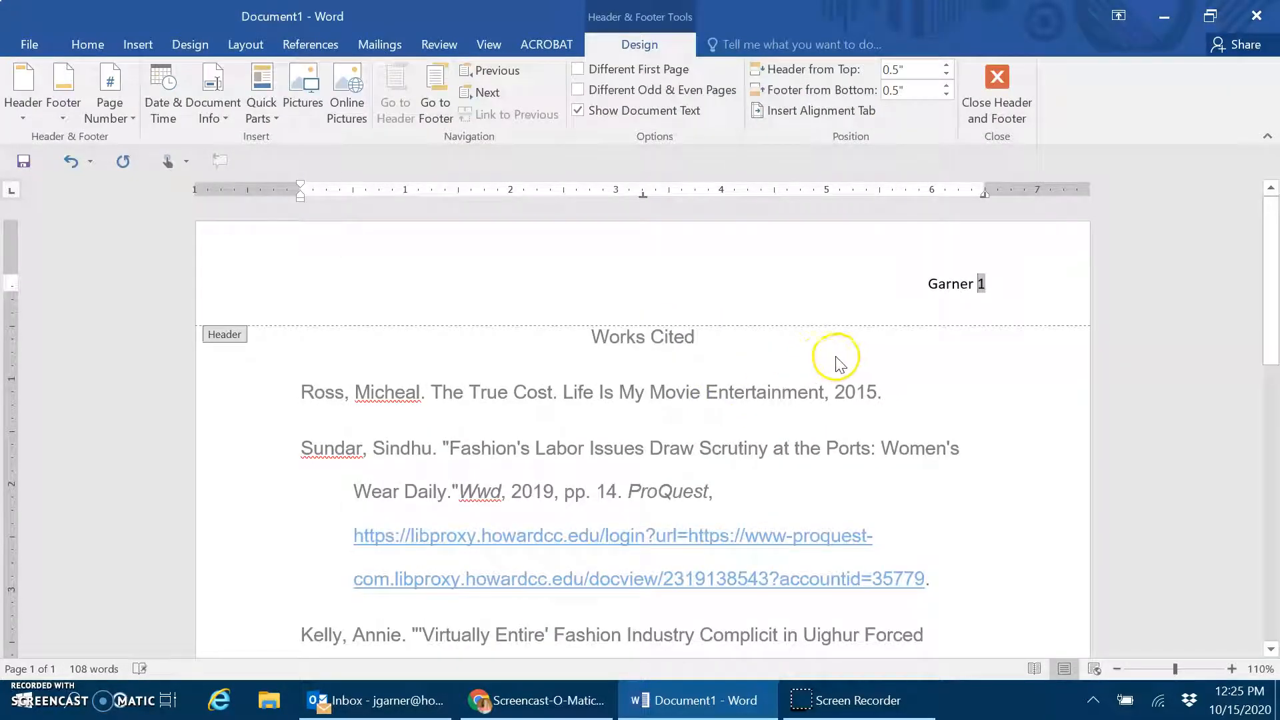
double_click(836, 360)
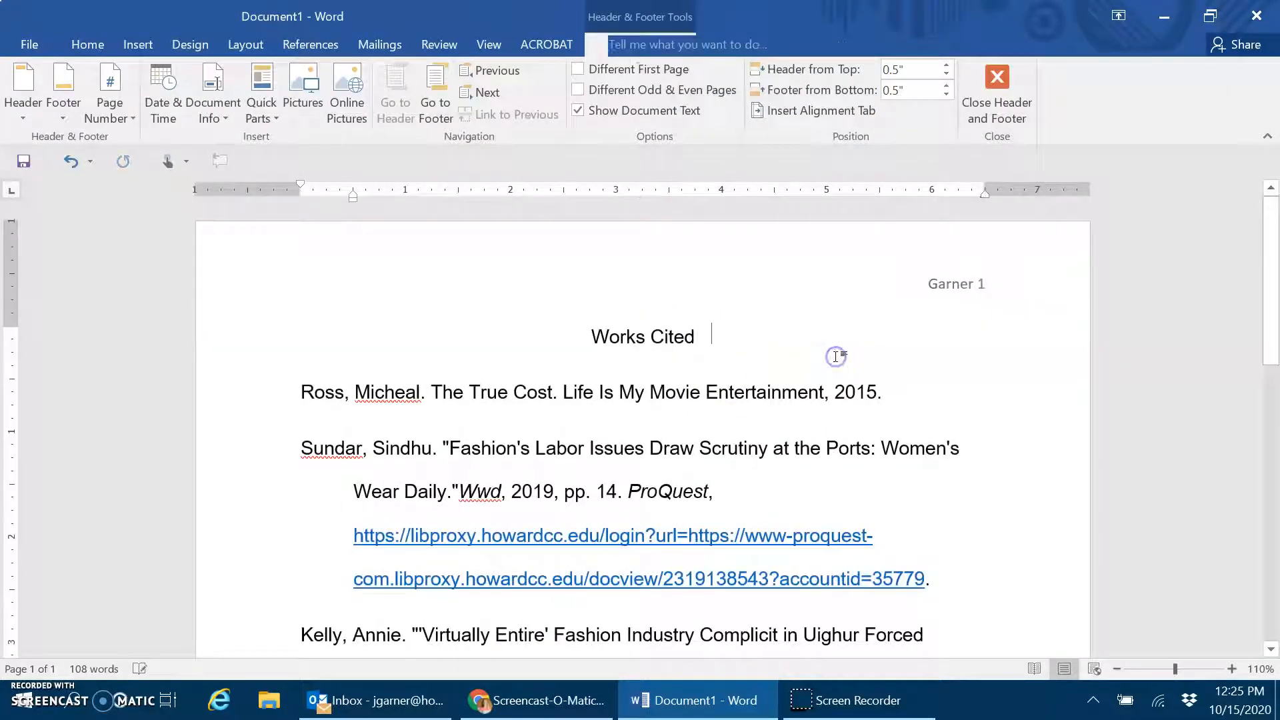
Step: Insert a page break after the last citation and check the running header on both pages
scroll(854, 477, down, 10)
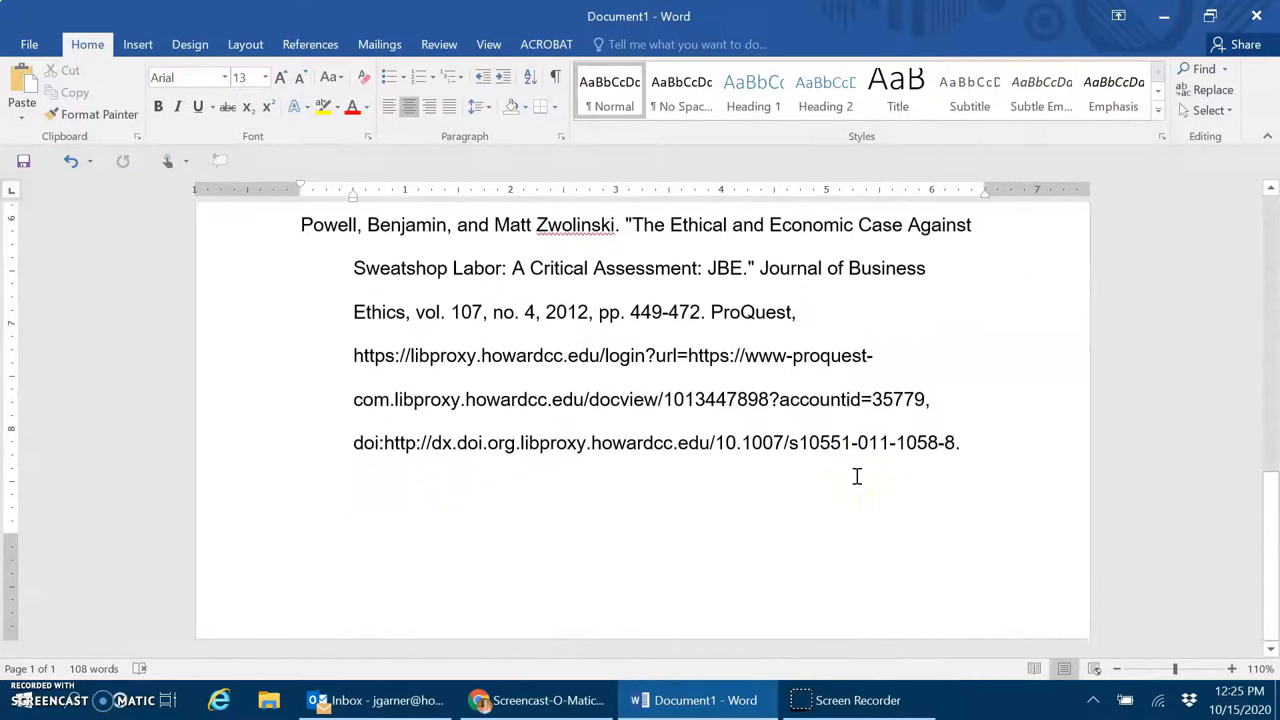
click(974, 438)
key(ctrl+Return)
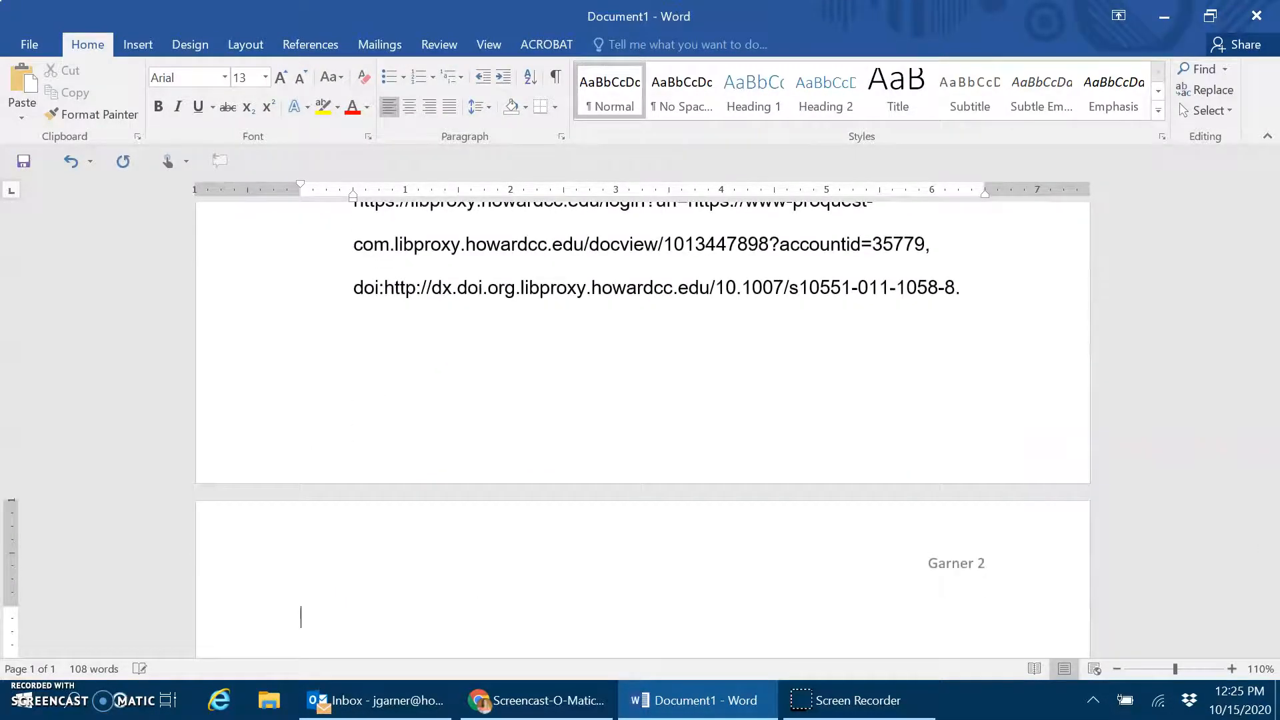
scroll(640, 427, up, 10)
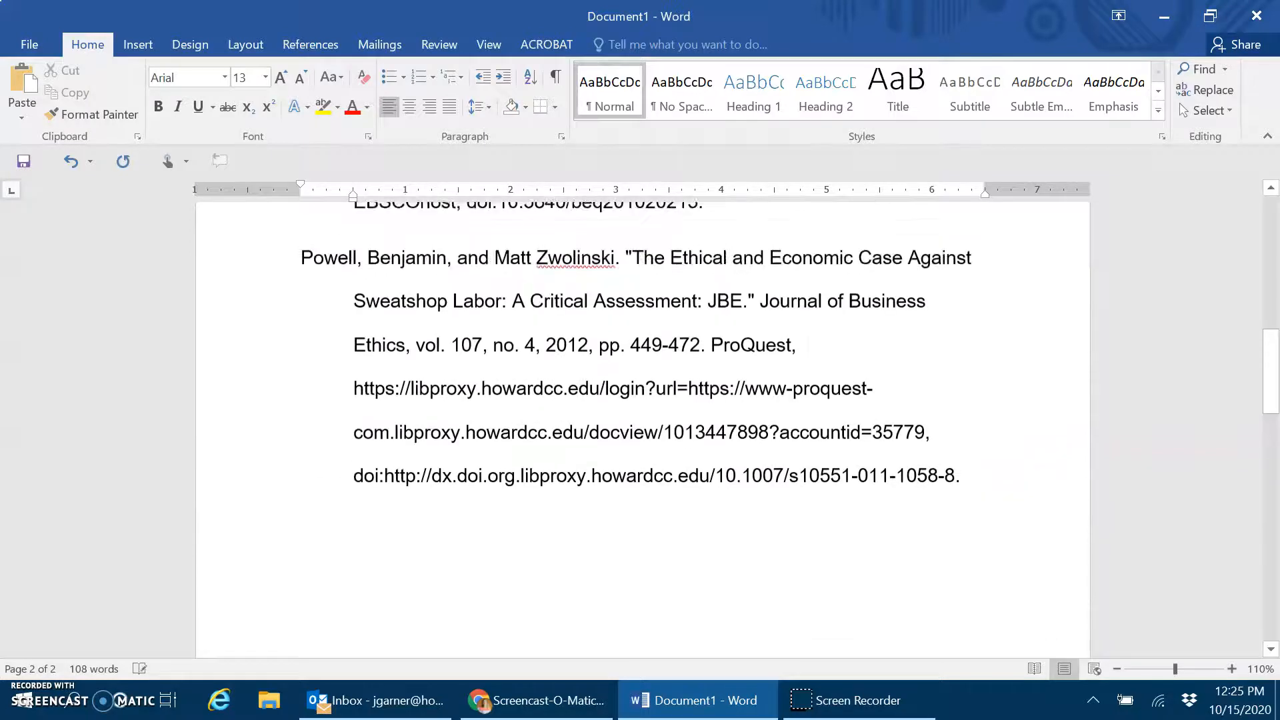
scroll(640, 427, up, 3)
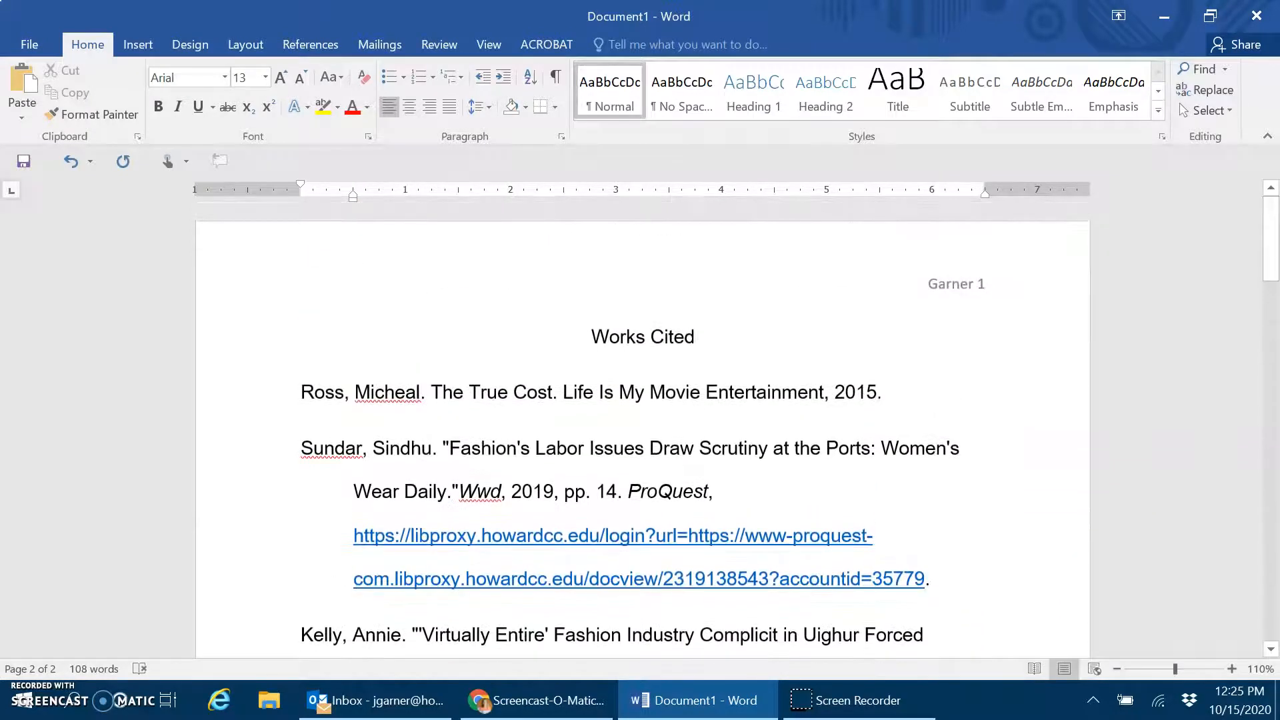
Step: Sort all citations below the "Works Cited" heading alphabetically by paragraph, as text in ascending order with no header row
click(291, 455)
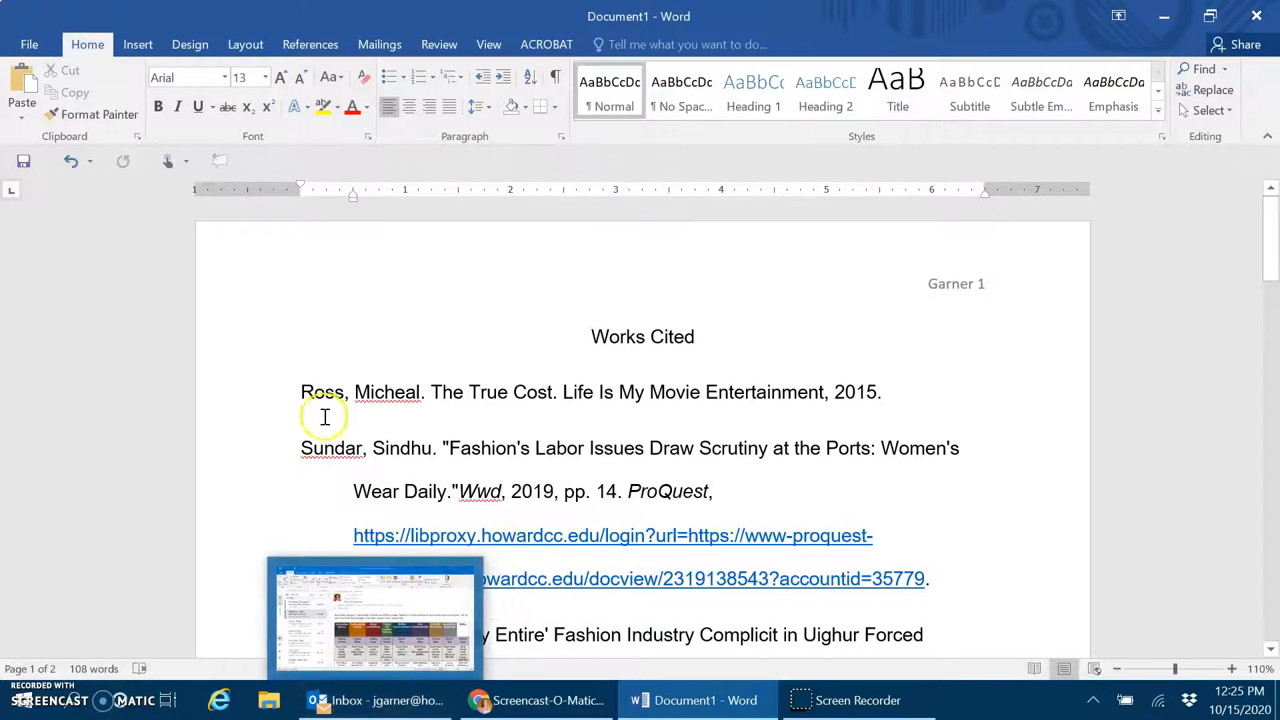
drag(298, 386, 628, 560)
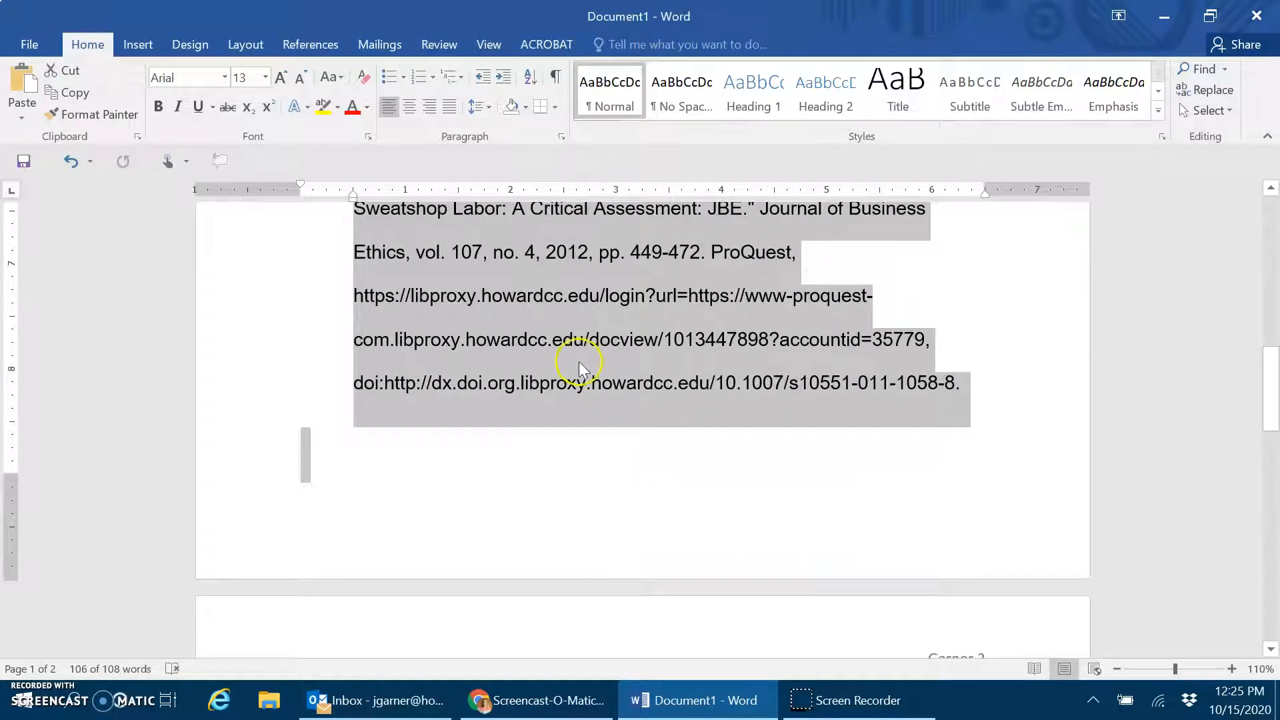
click(531, 80)
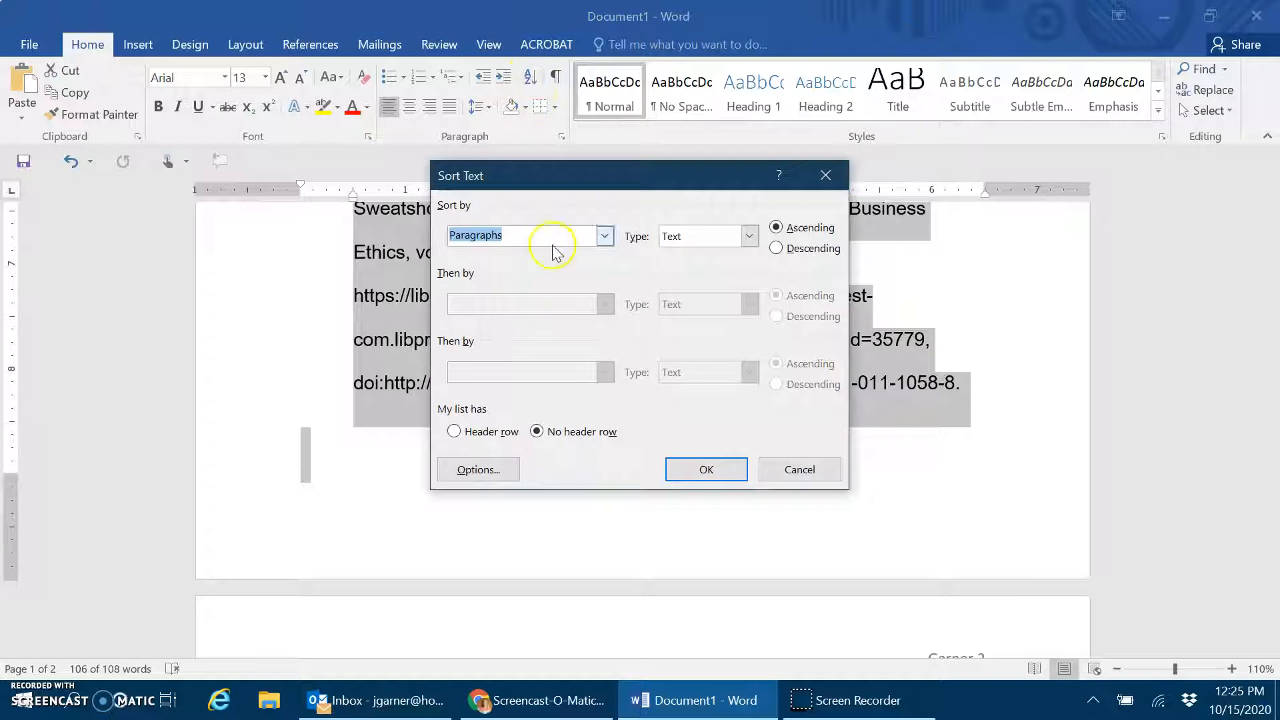
click(711, 474)
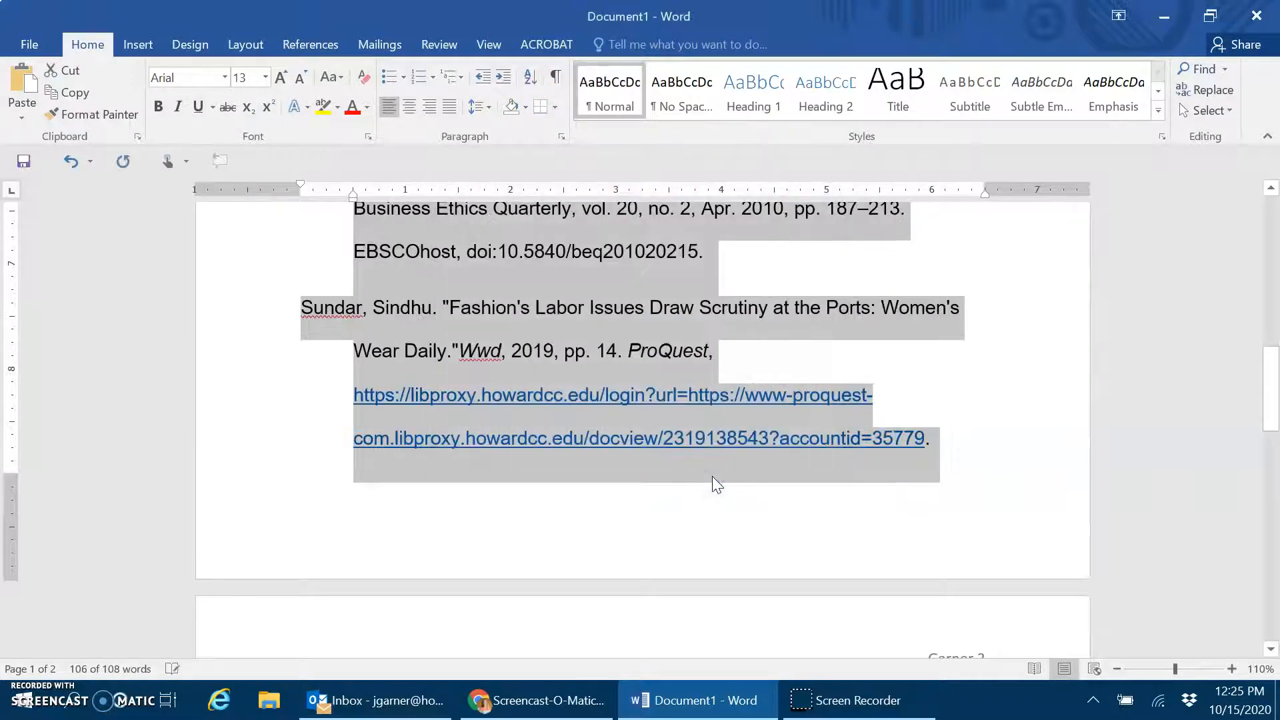
Step: Delete the empty line between the "Works Cited" heading and the first citation, and review the sorted list
scroll(712, 476, up, 5)
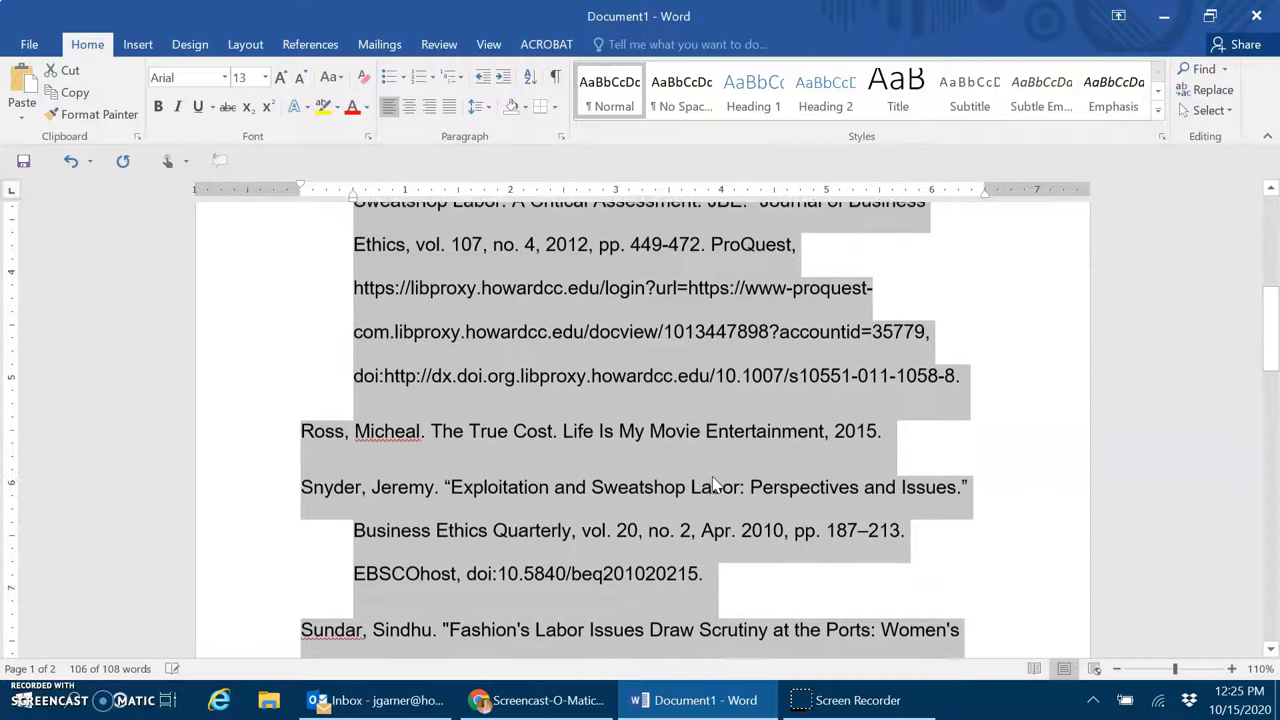
scroll(711, 476, up, 7)
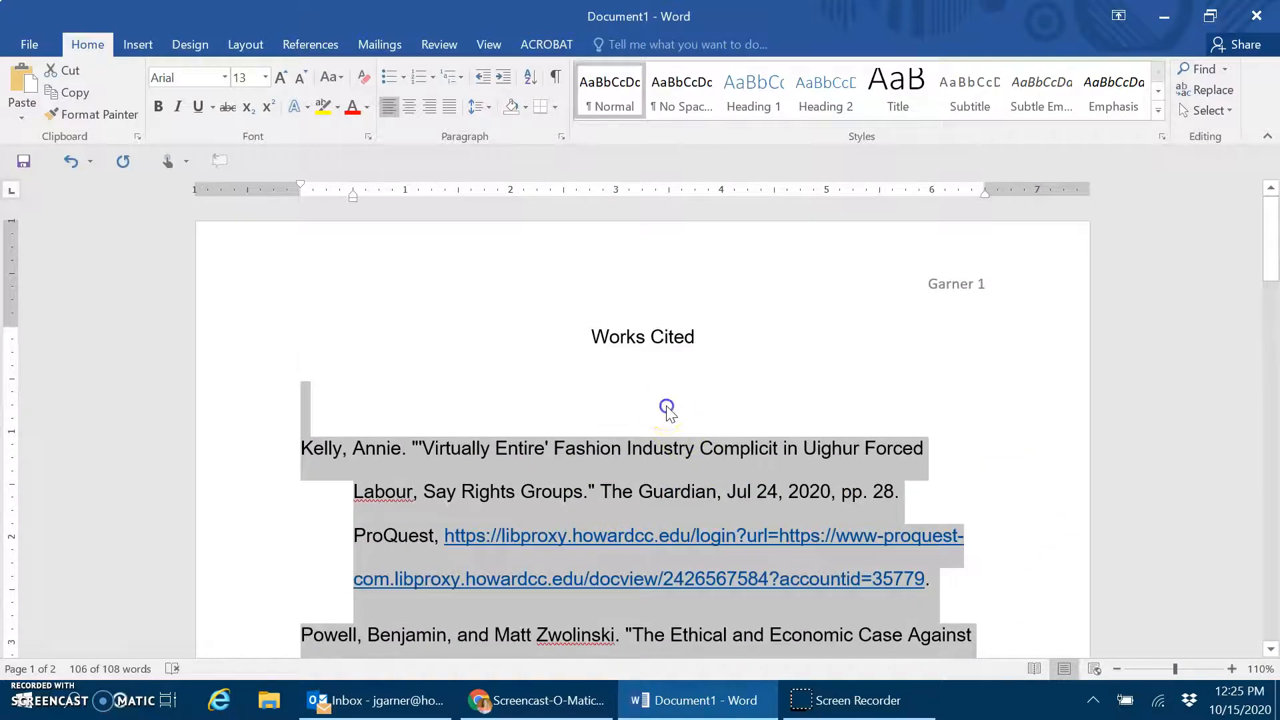
click(670, 410)
scroll(358, 583, down, 1)
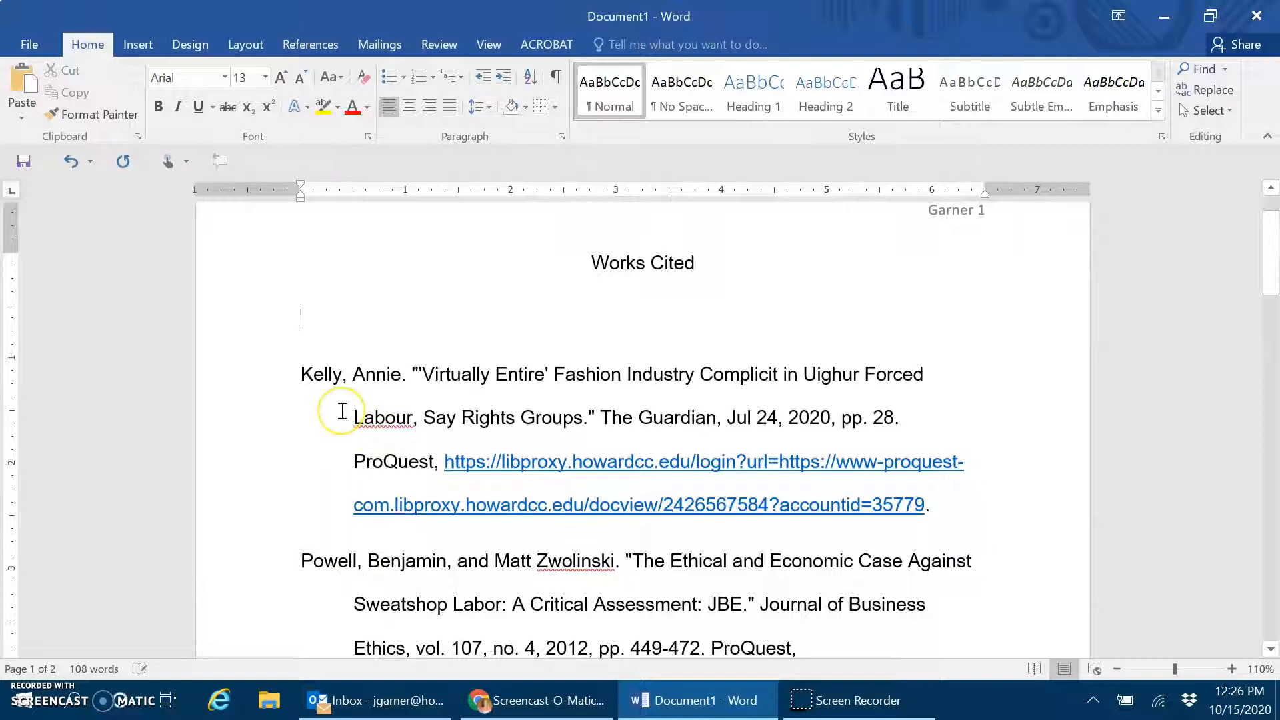
key(BackSpace)
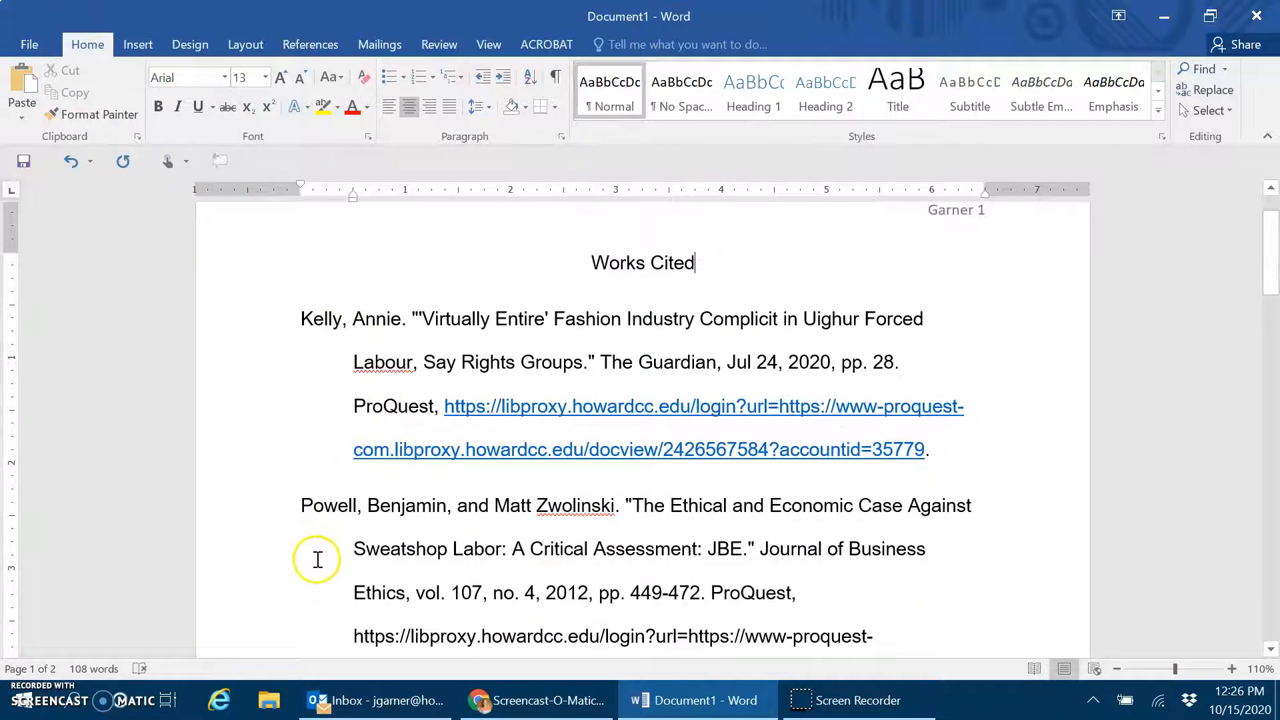
scroll(316, 560, down, 1)
scroll(318, 562, down, 7)
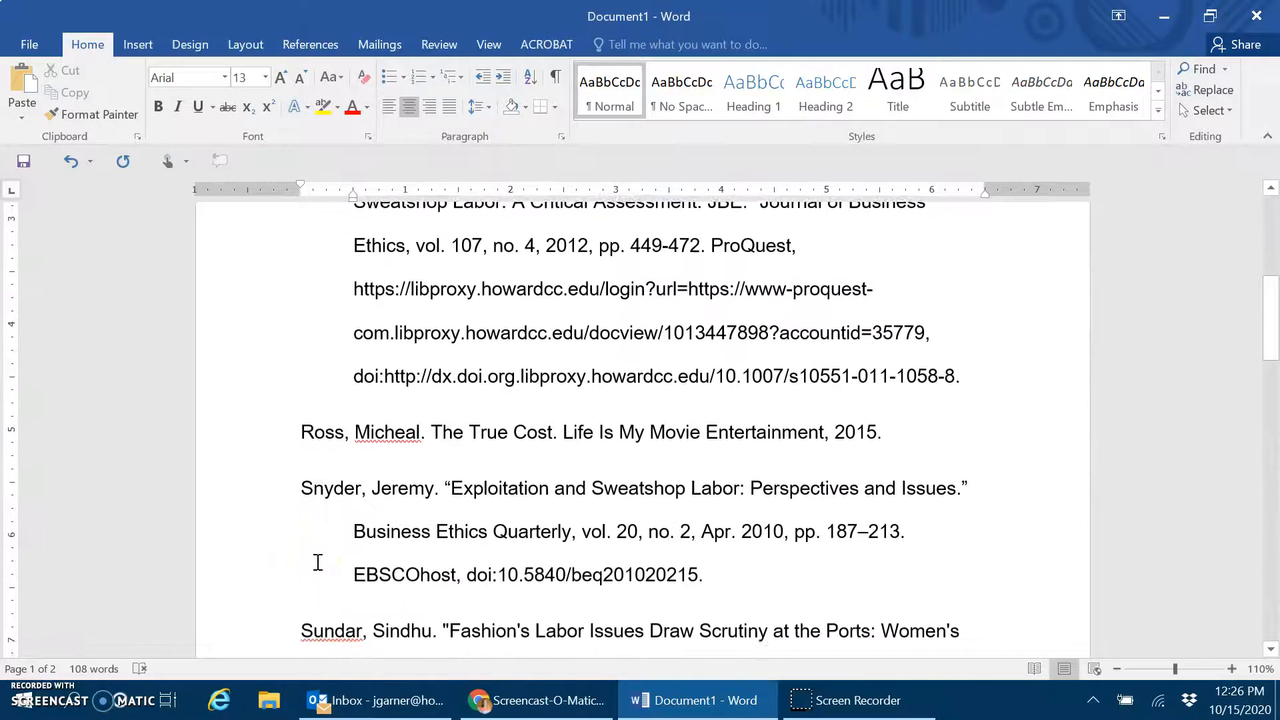
scroll(318, 562, up, 9)
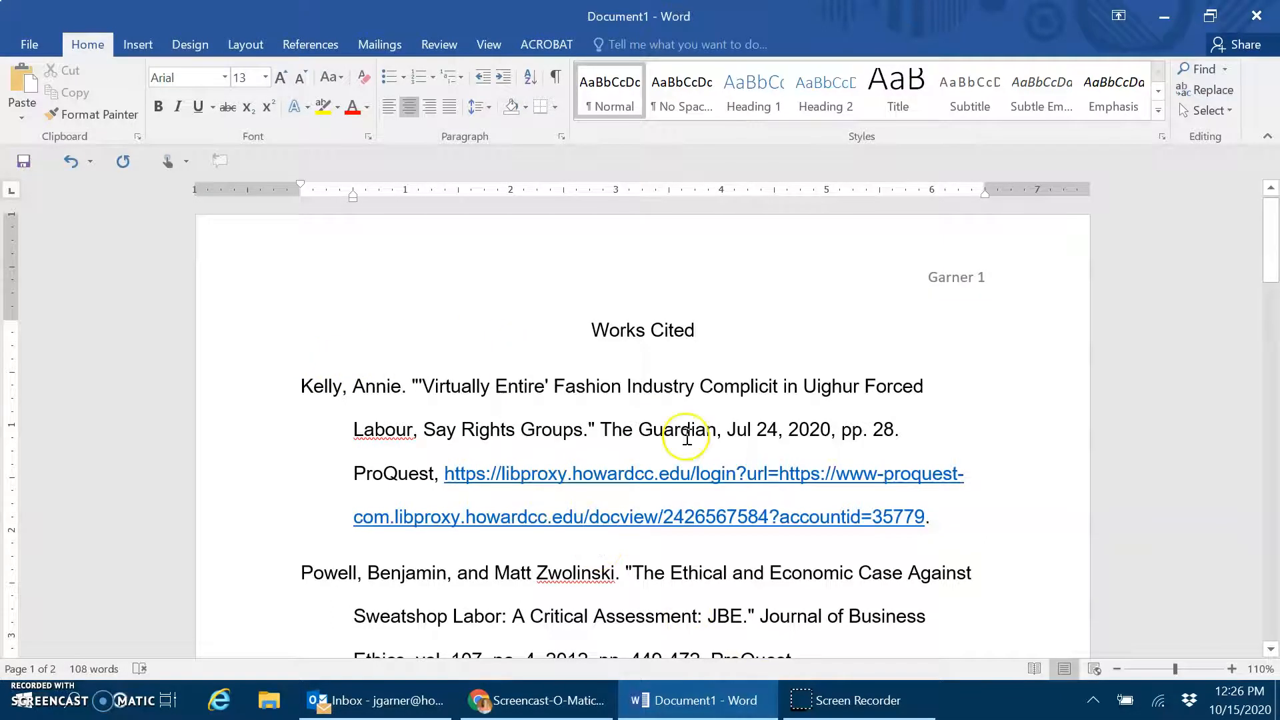
Step: Switch to the untitled Google Docs document and give all citations a 0.5-inch hanging indent, with first lines at the margin
click(571, 705)
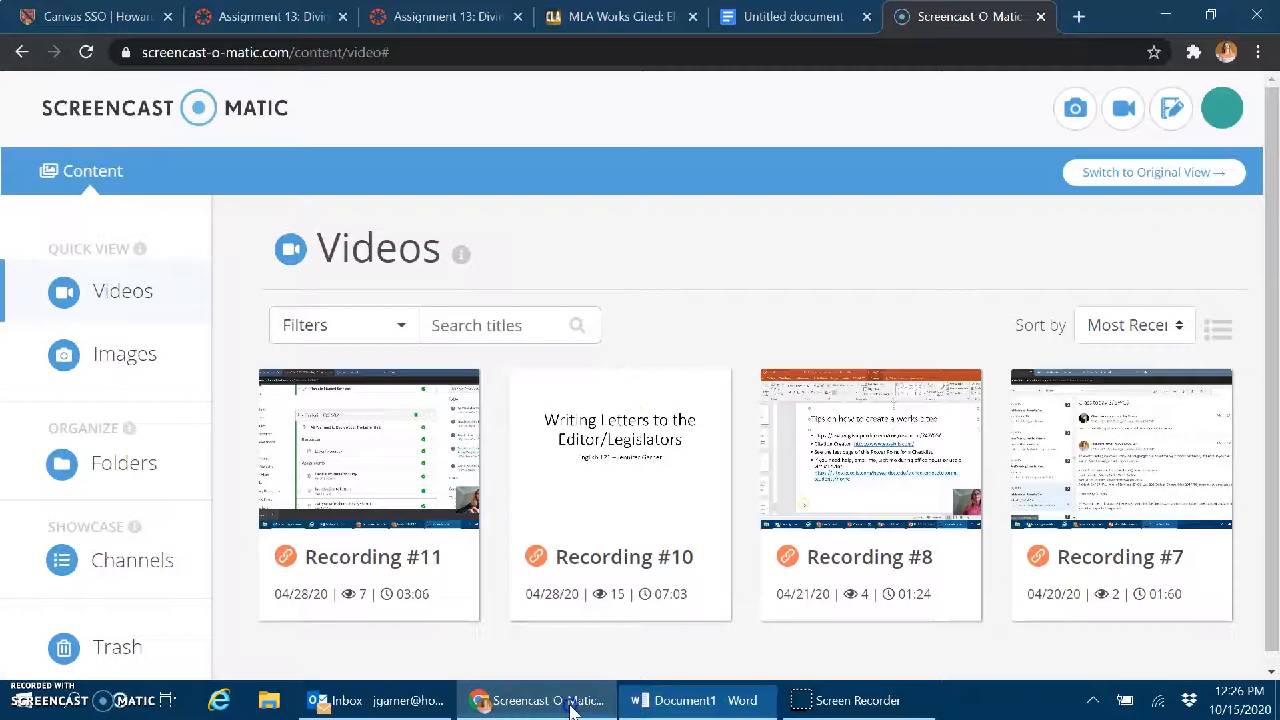
click(819, 15)
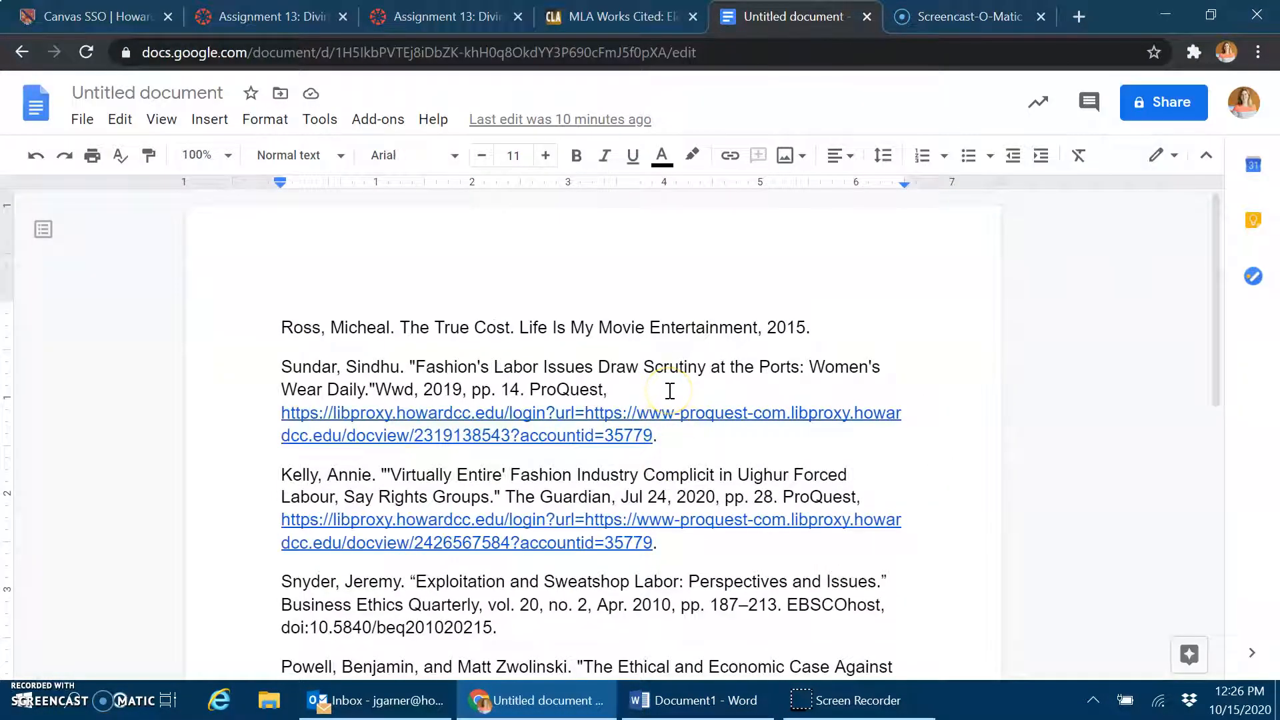
drag(277, 326, 593, 605)
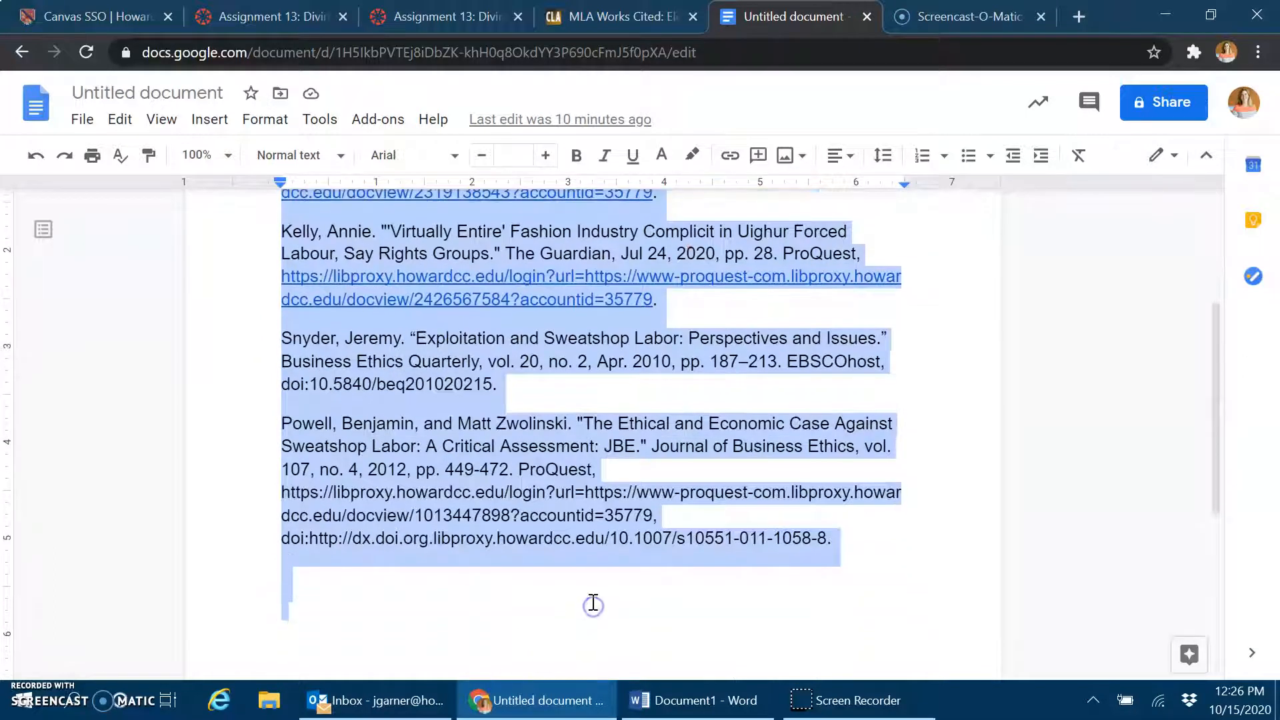
scroll(594, 604, up, 4)
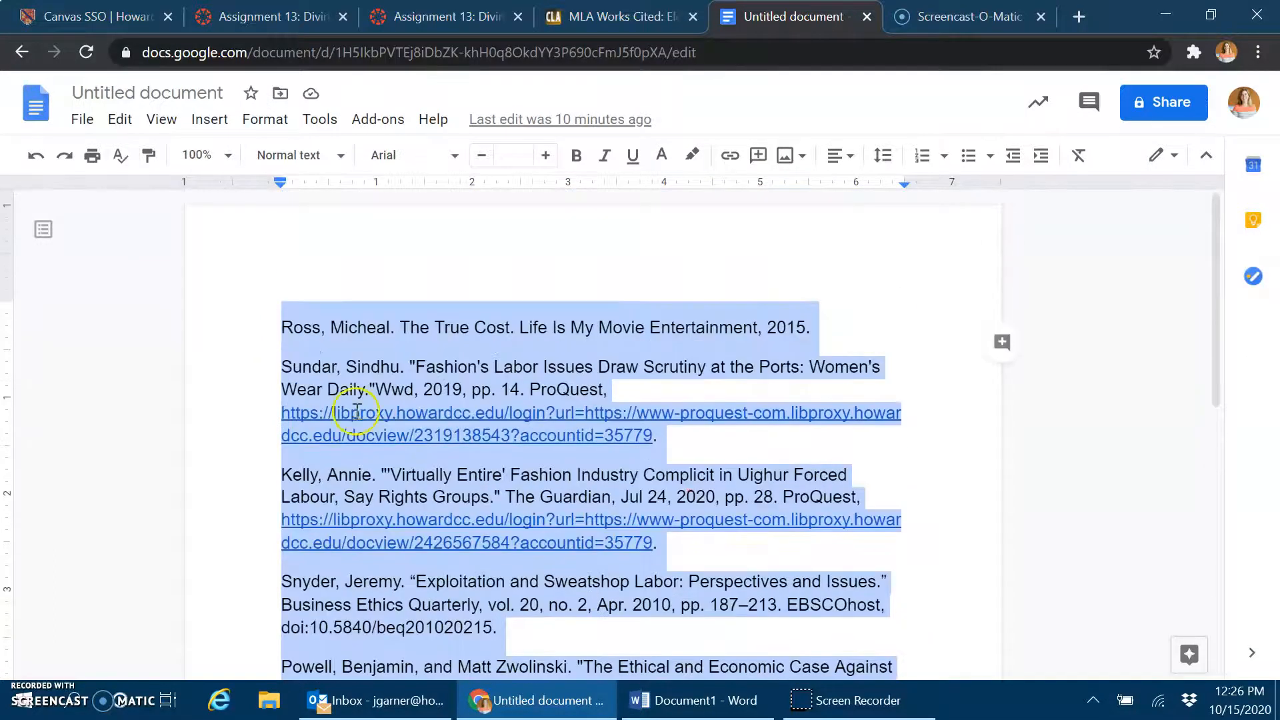
mouse_move(280, 178)
mouse_down()
mouse_move(323, 178)
mouse_move(294, 193)
mouse_move(326, 194)
mouse_up()
click(376, 180)
click(360, 181)
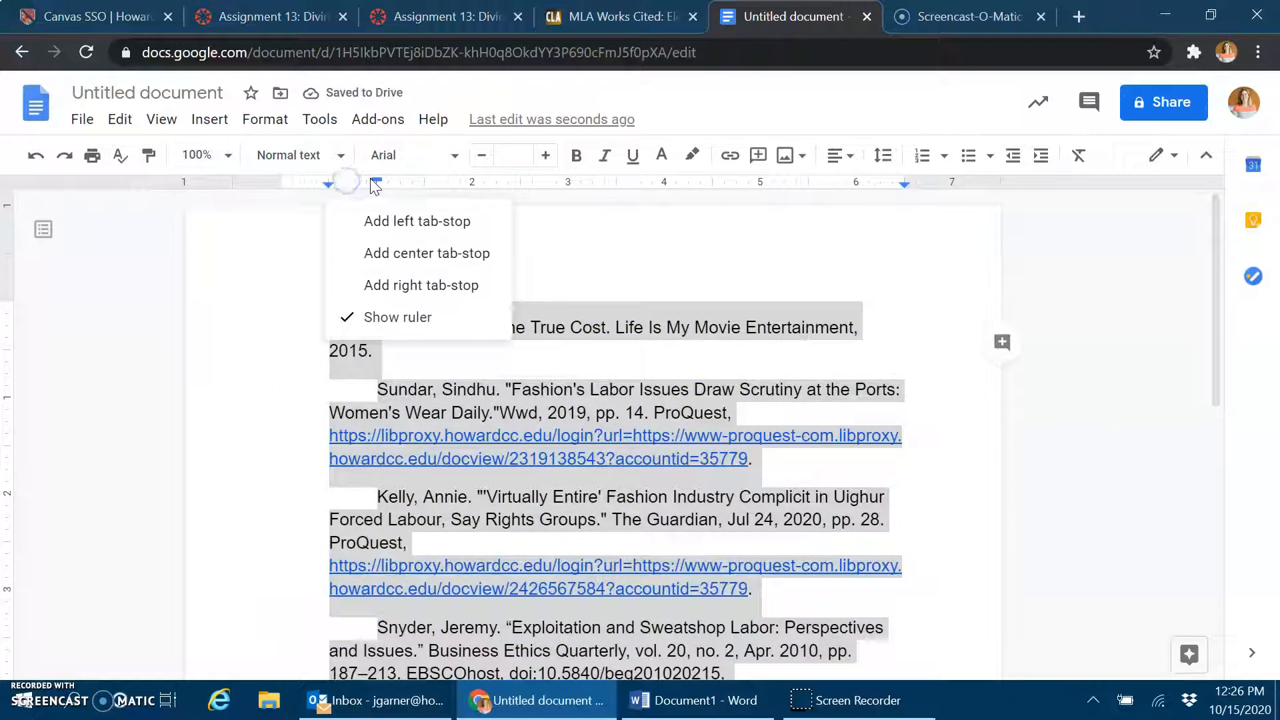
drag(377, 180, 286, 182)
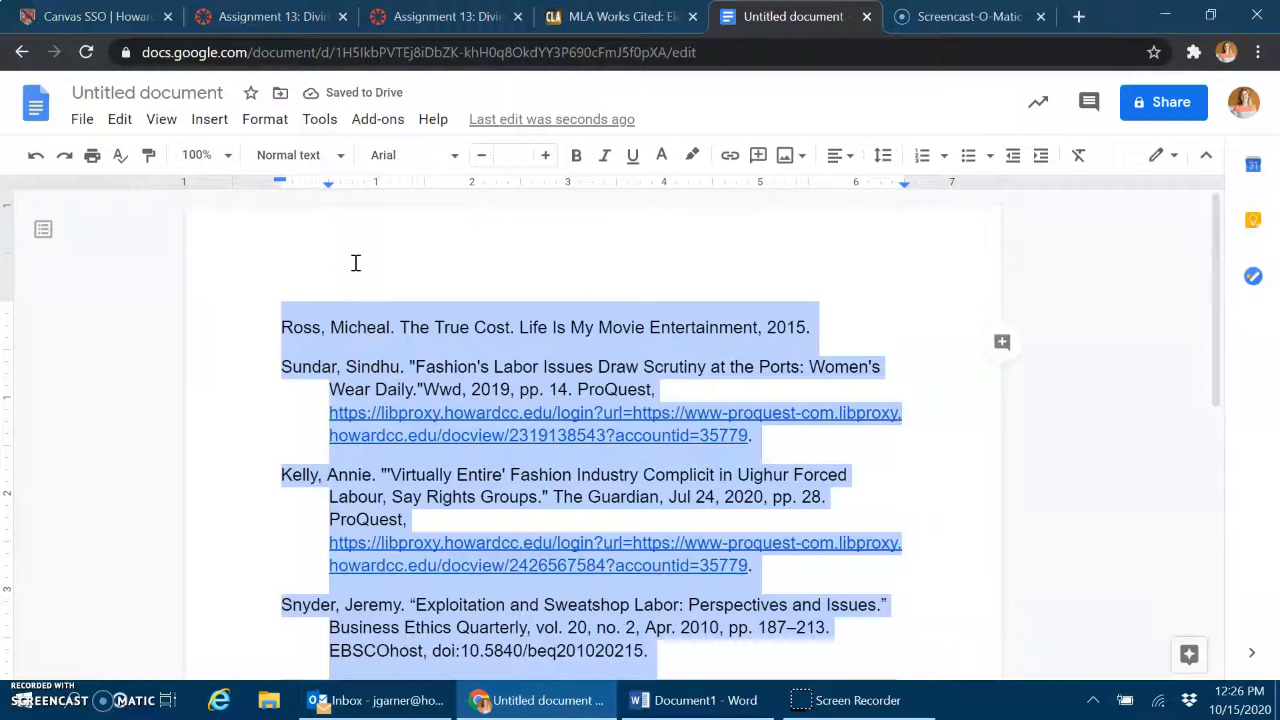
Step: Set the line spacing of all selected citations to Double and clear the selection
click(888, 162)
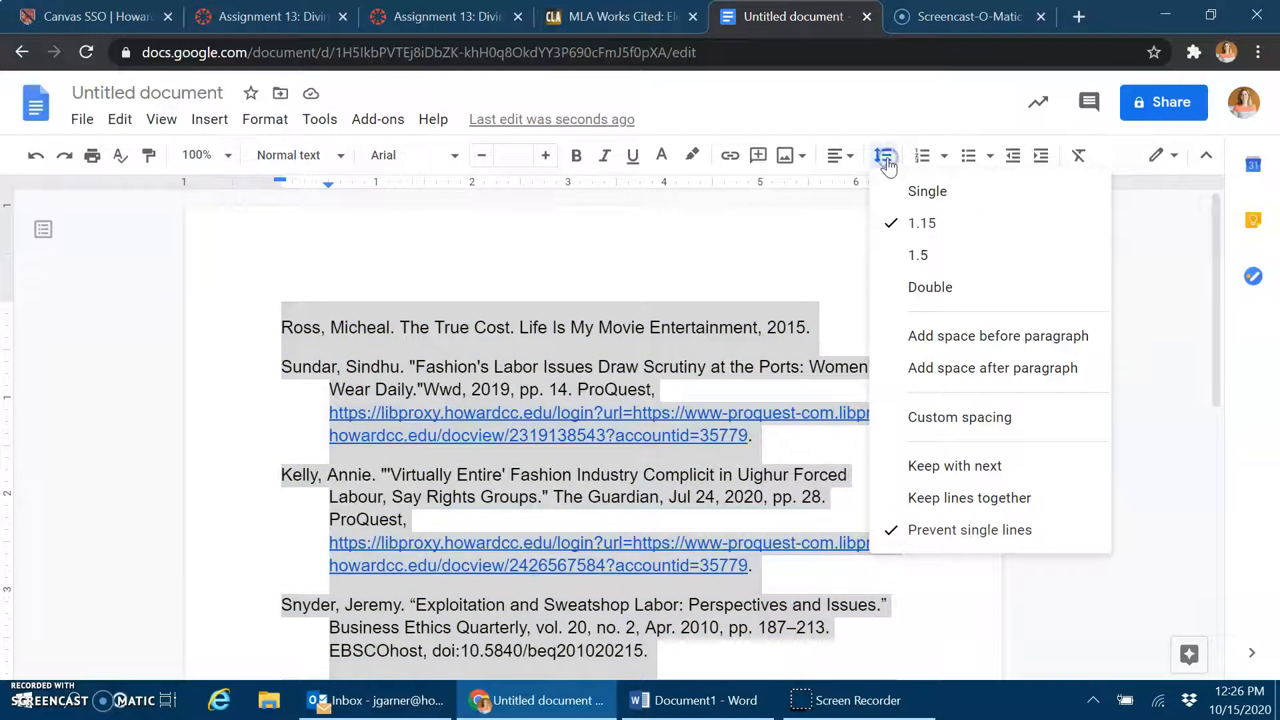
click(929, 287)
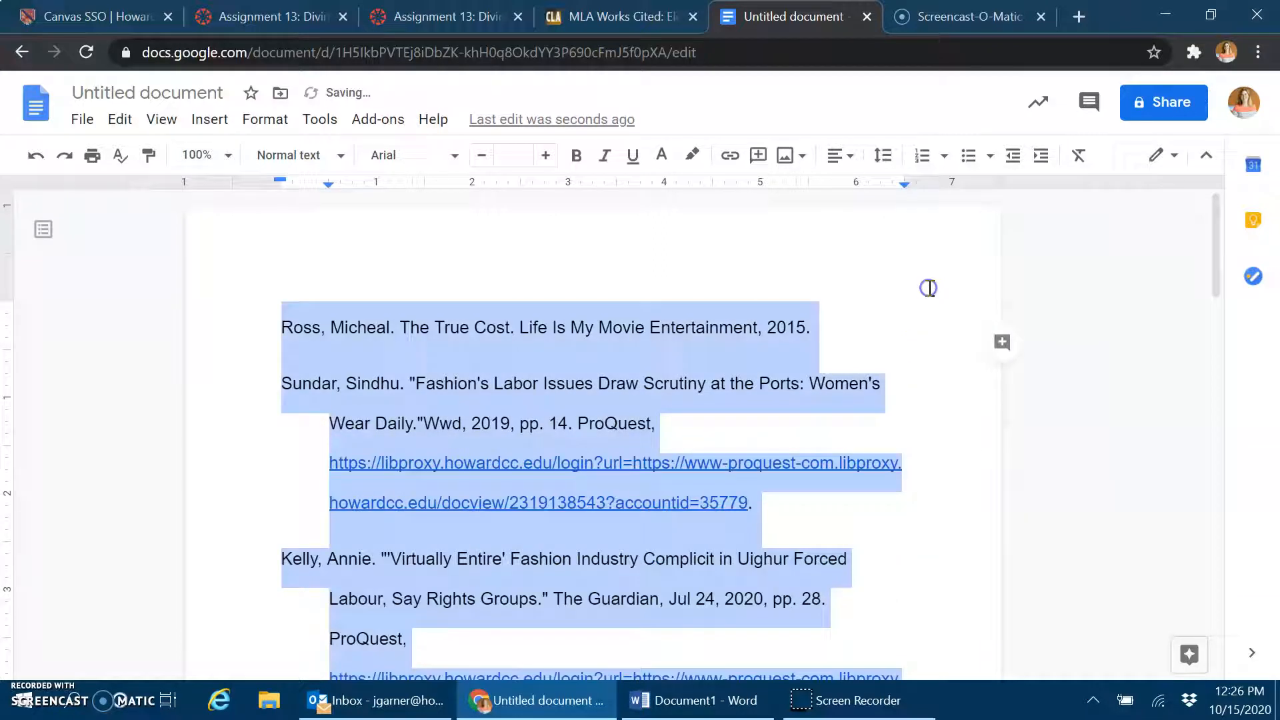
click(611, 409)
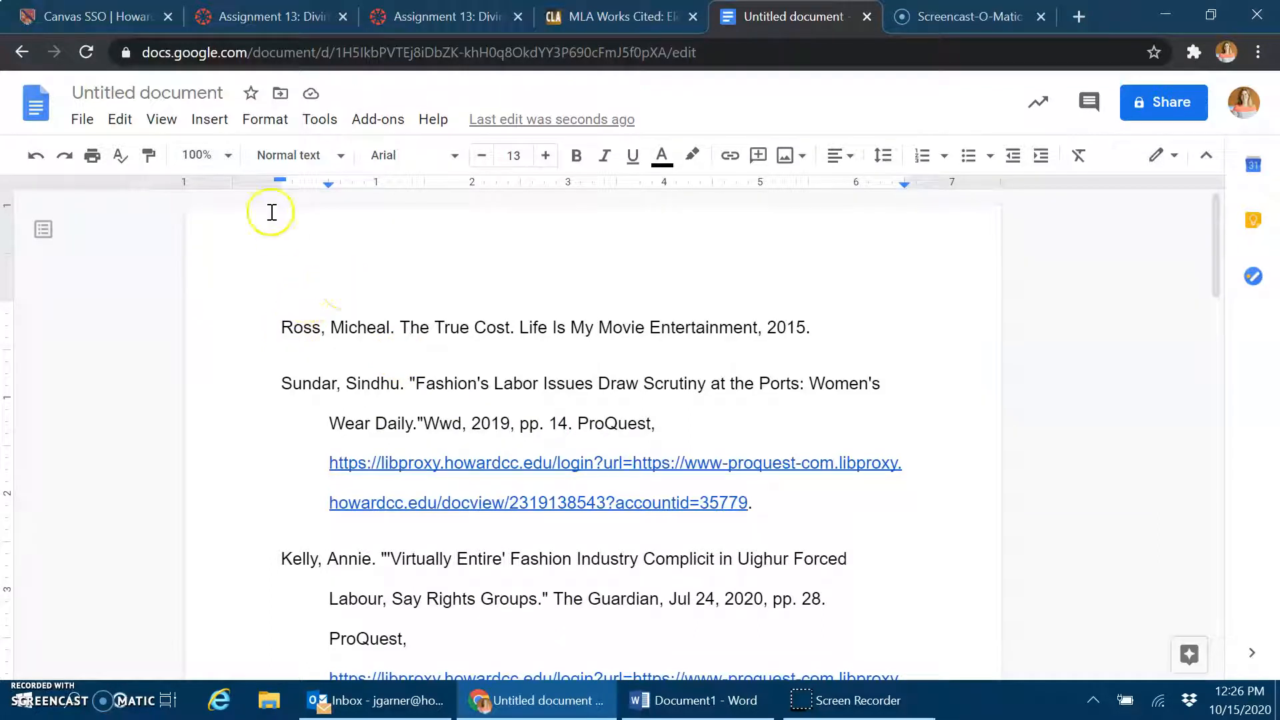
Step: Insert an upper-right page number starting on the first page, put the author's last name and a space before it, and return to the body
click(212, 121)
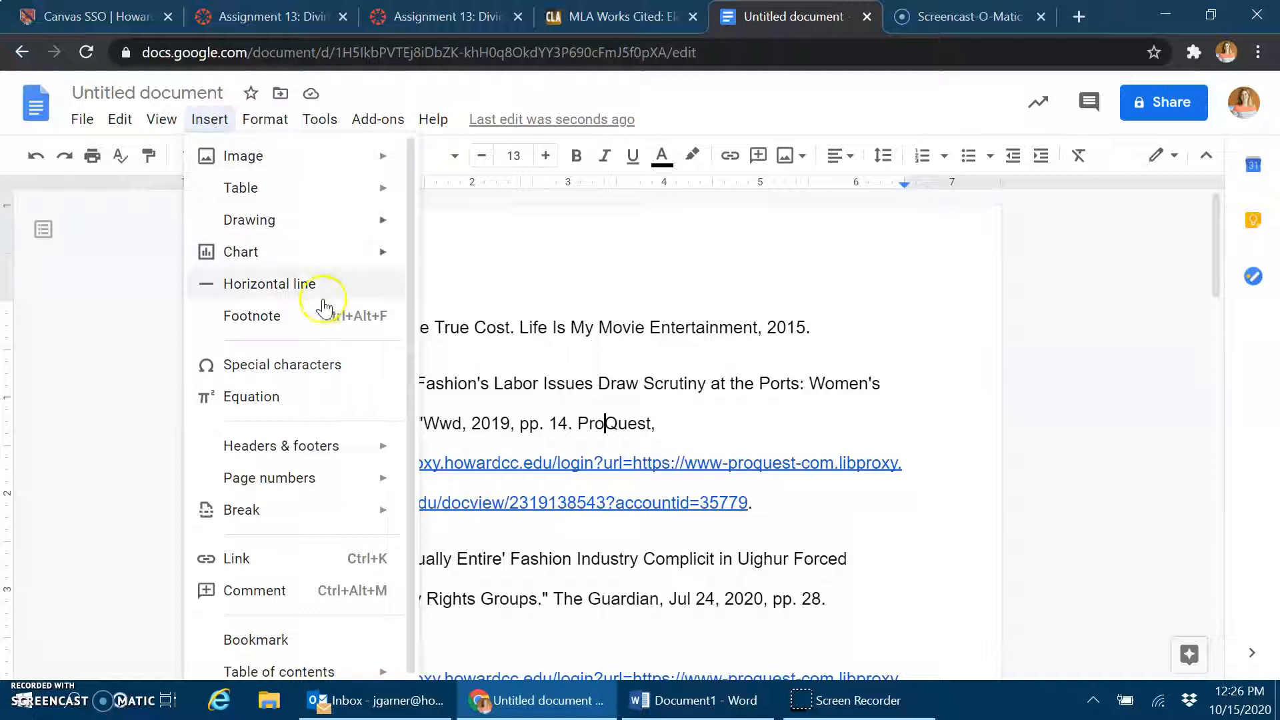
mouse_move(374, 477)
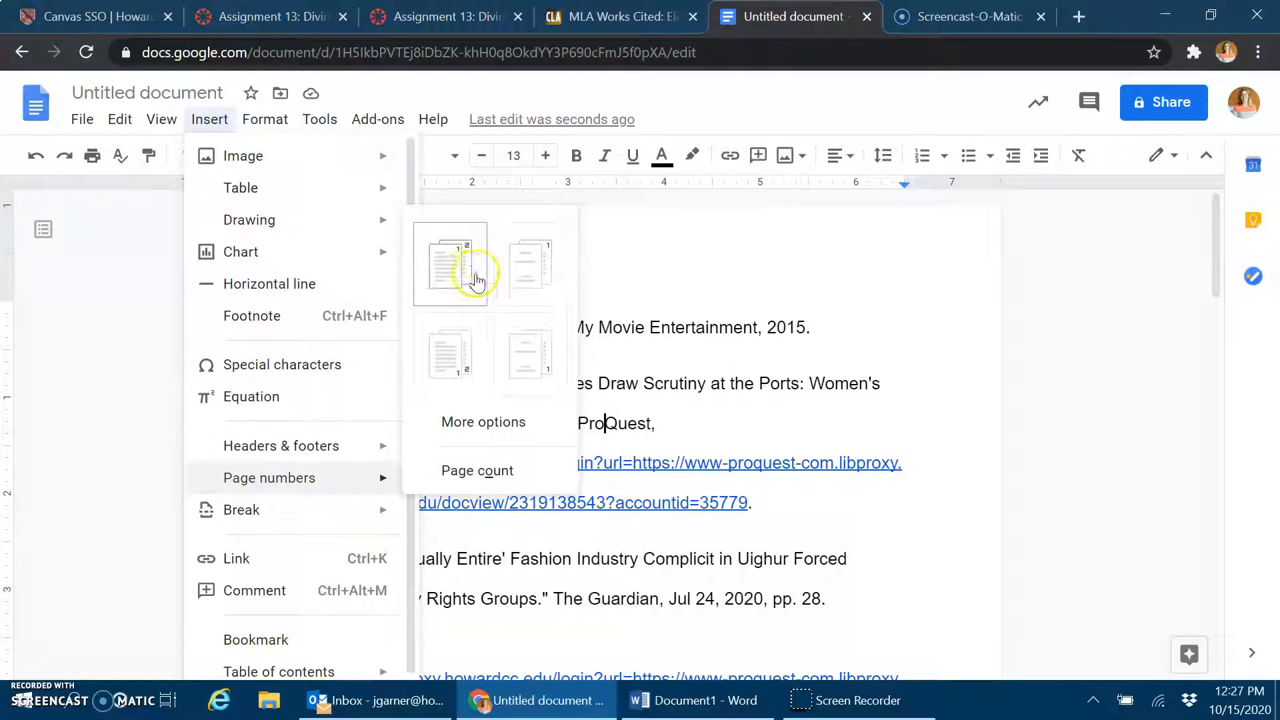
click(450, 280)
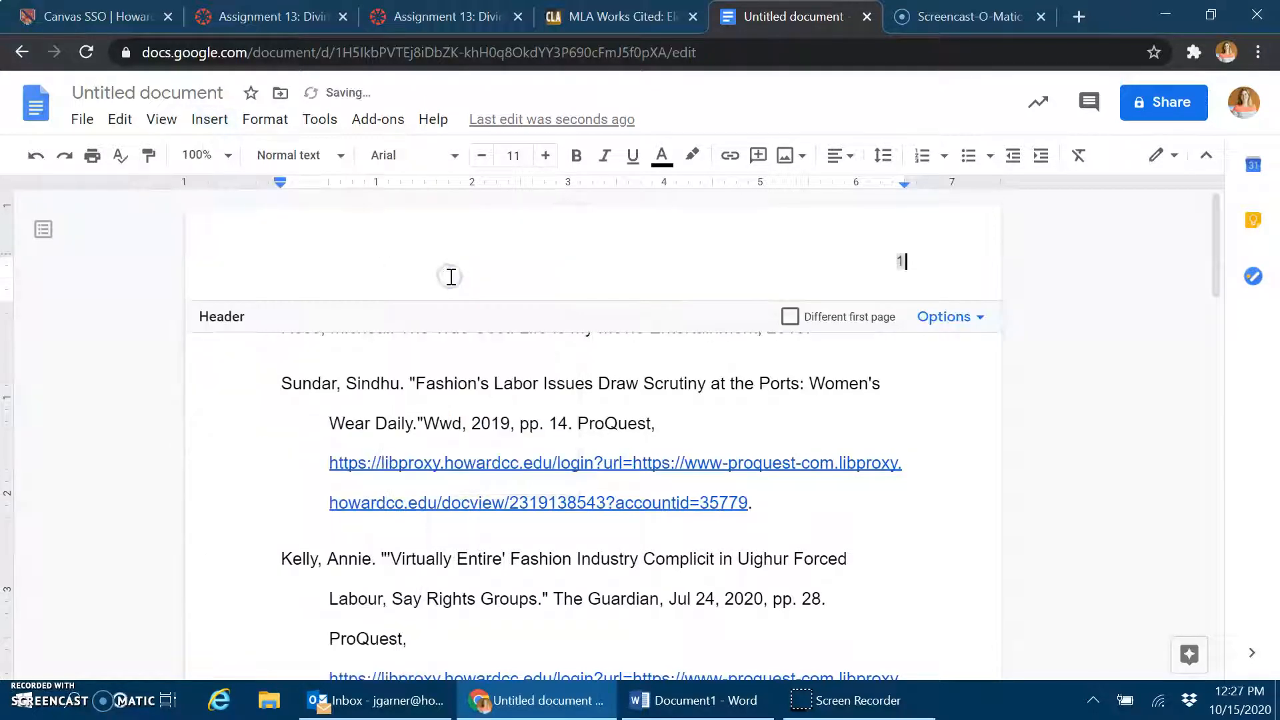
click(825, 260)
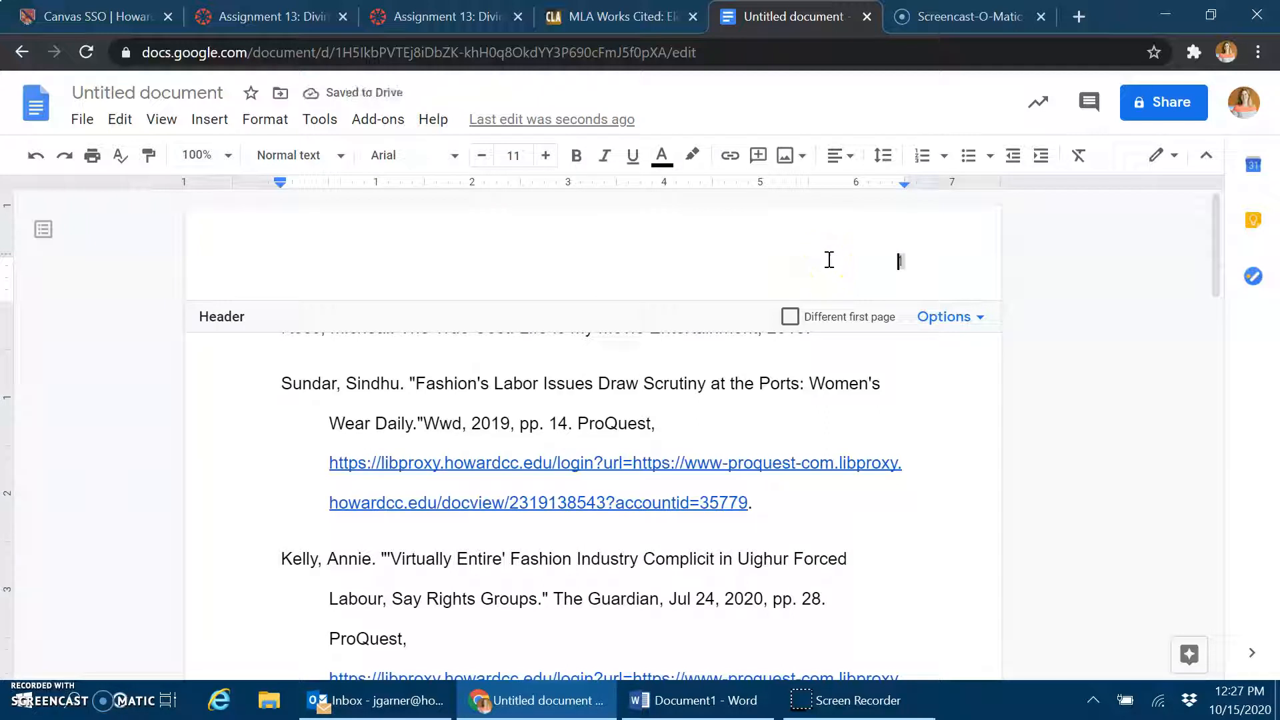
text(Garner)
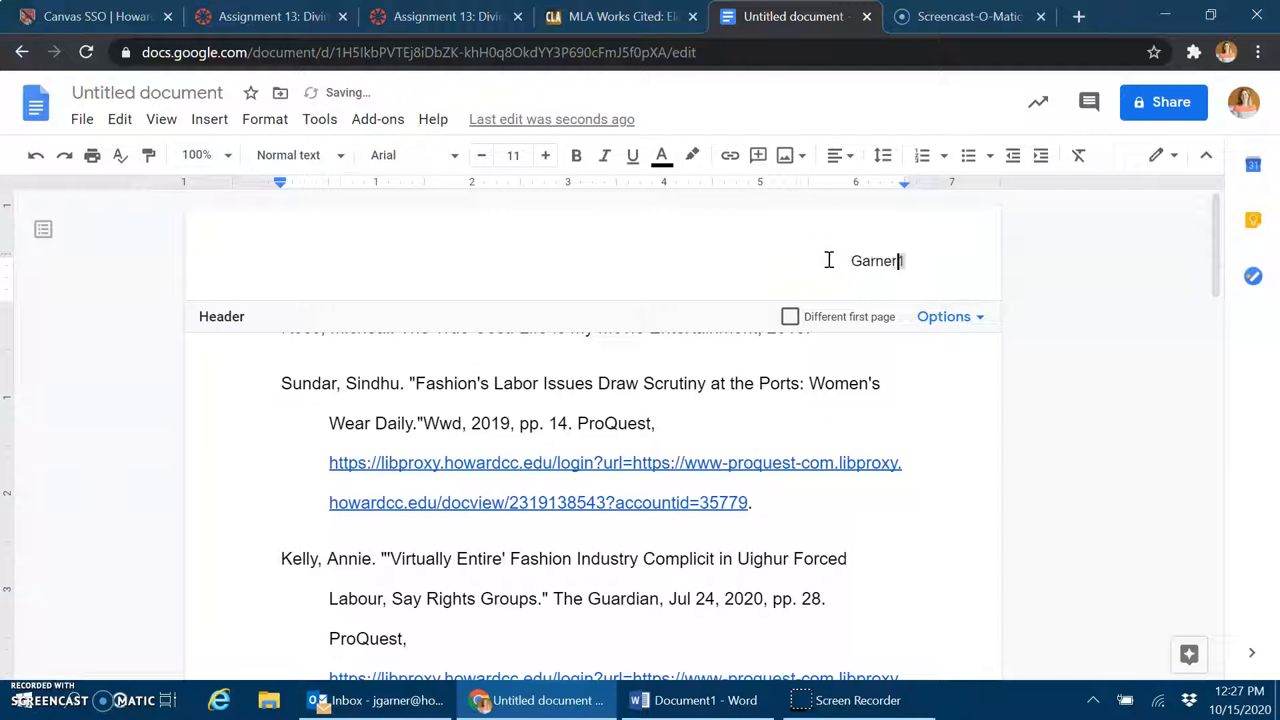
click(845, 260)
click(920, 385)
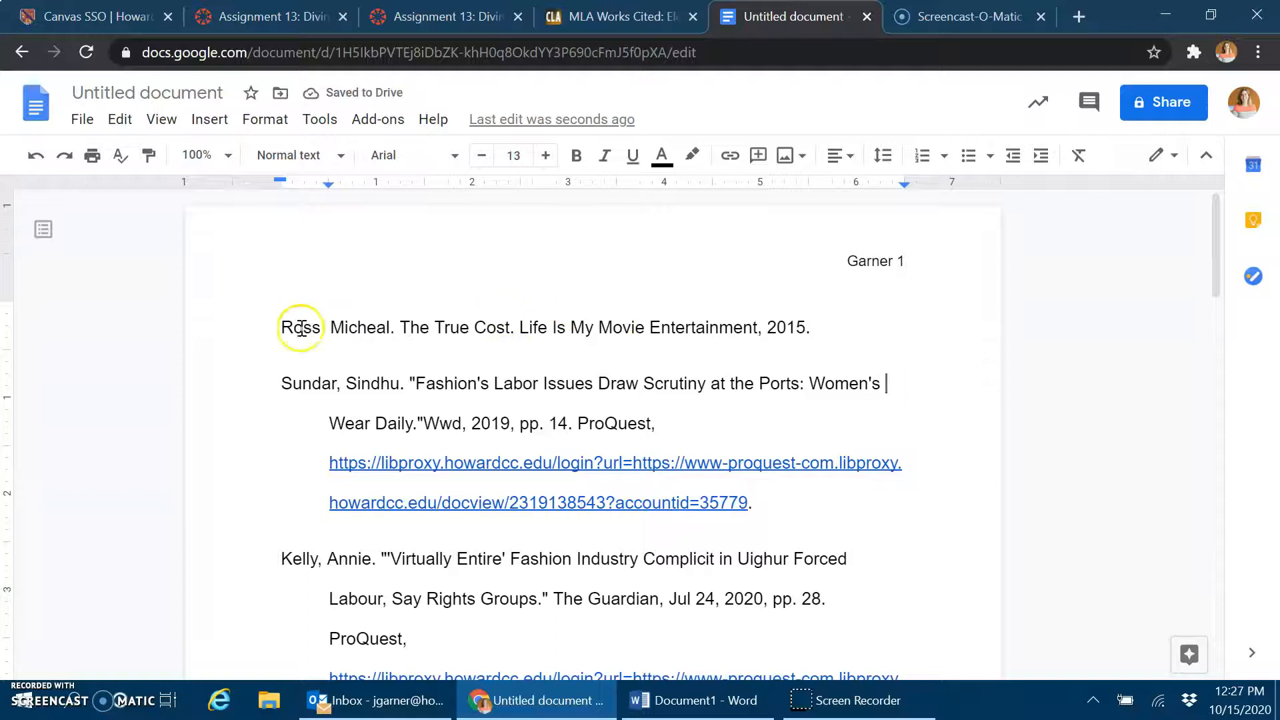
Step: Add the heading "Works Cited" on its own line above the first citation and center it
click(280, 327)
key(Return)
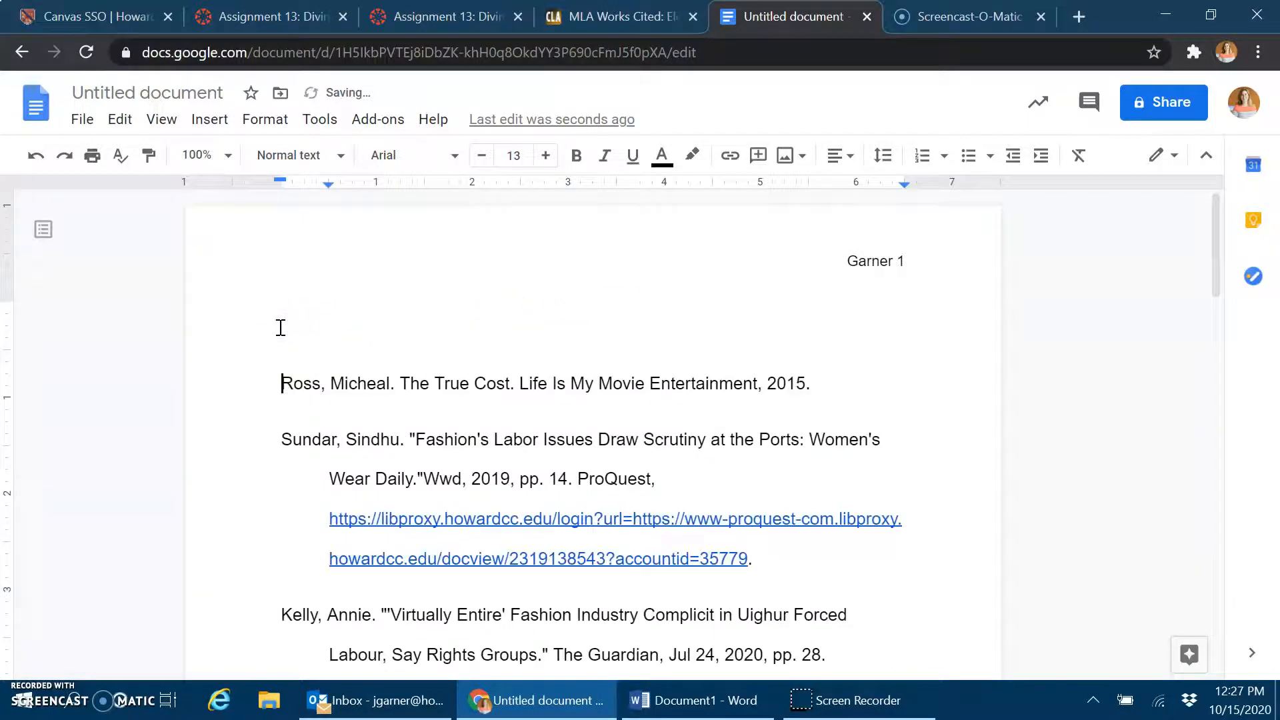
text(Works Cited)
drag(278, 331, 385, 332)
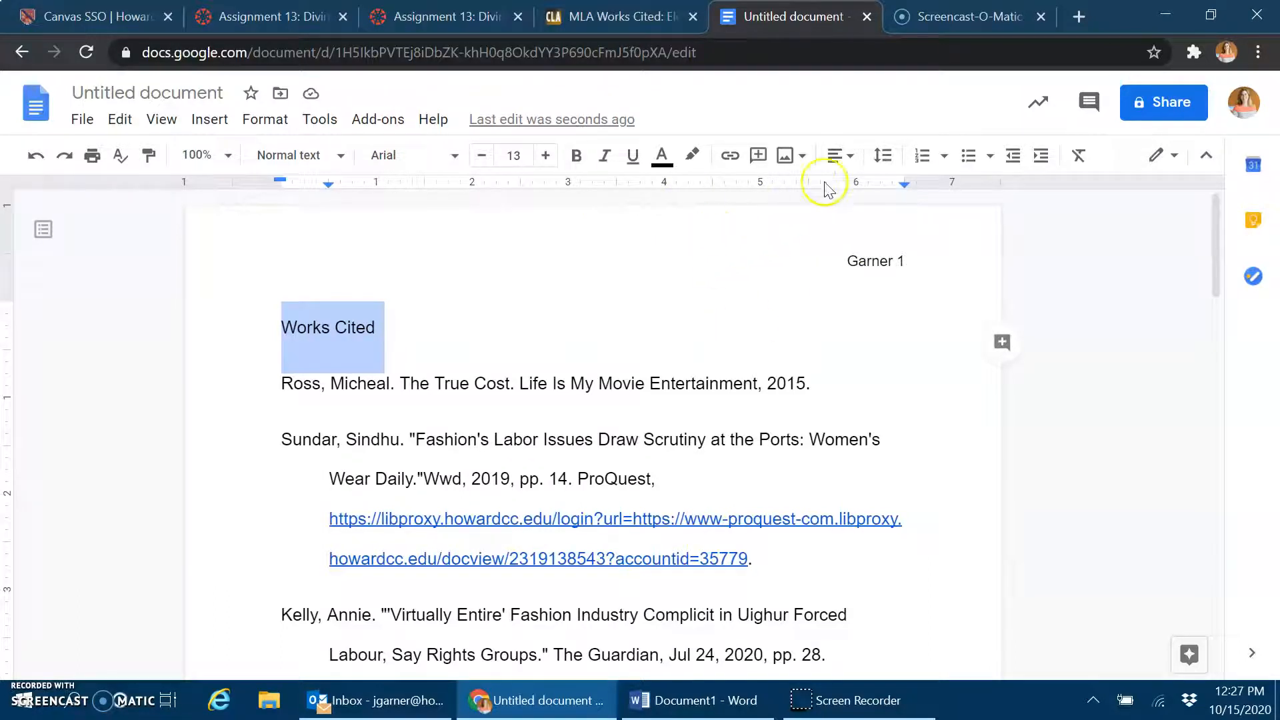
click(849, 157)
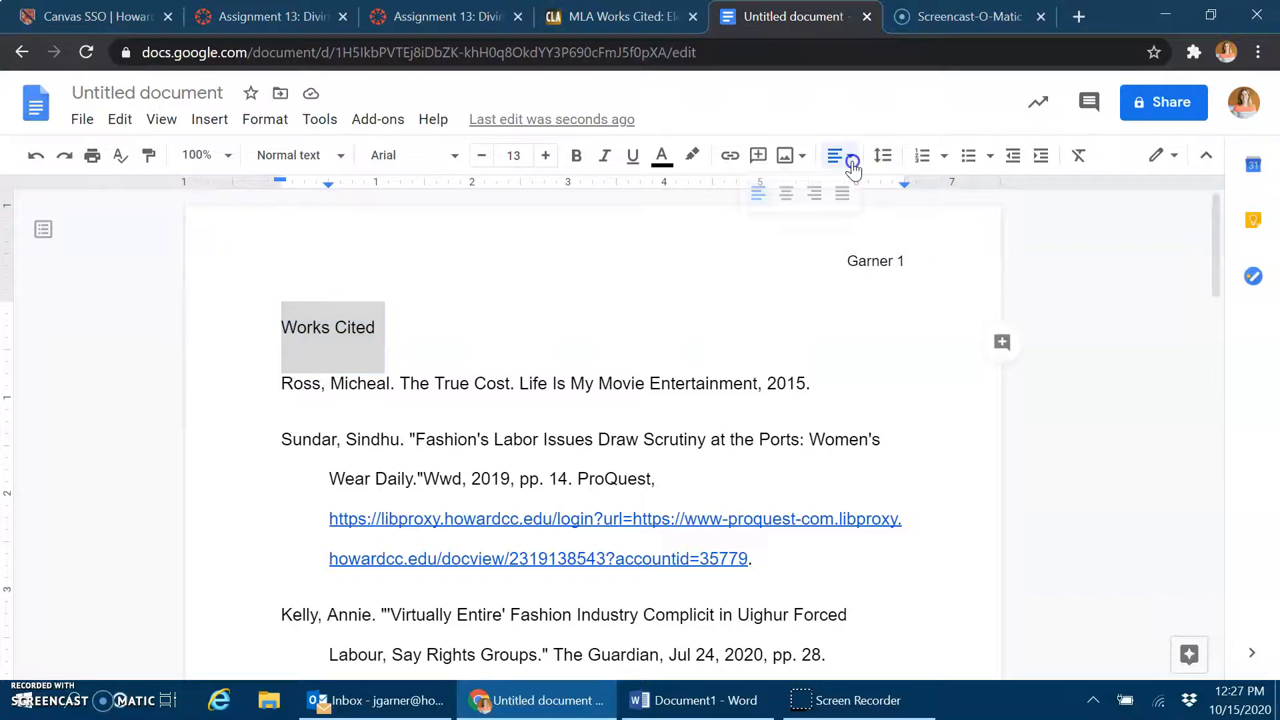
click(785, 193)
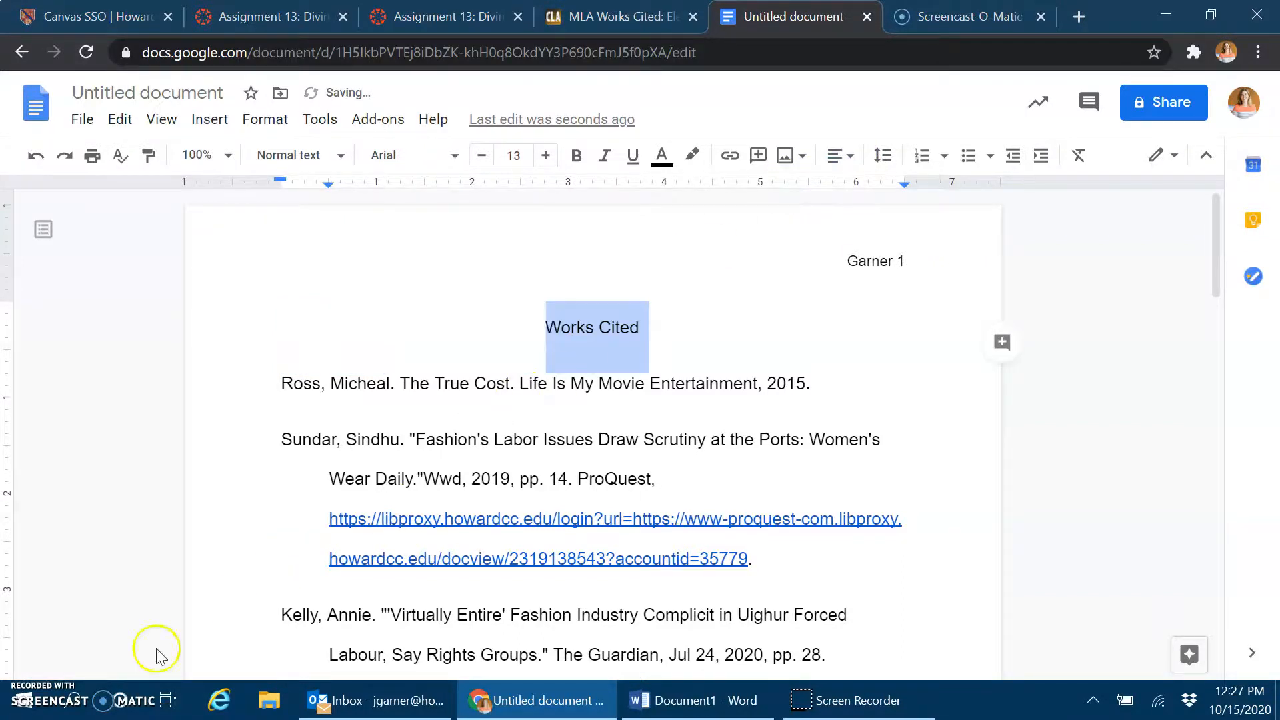